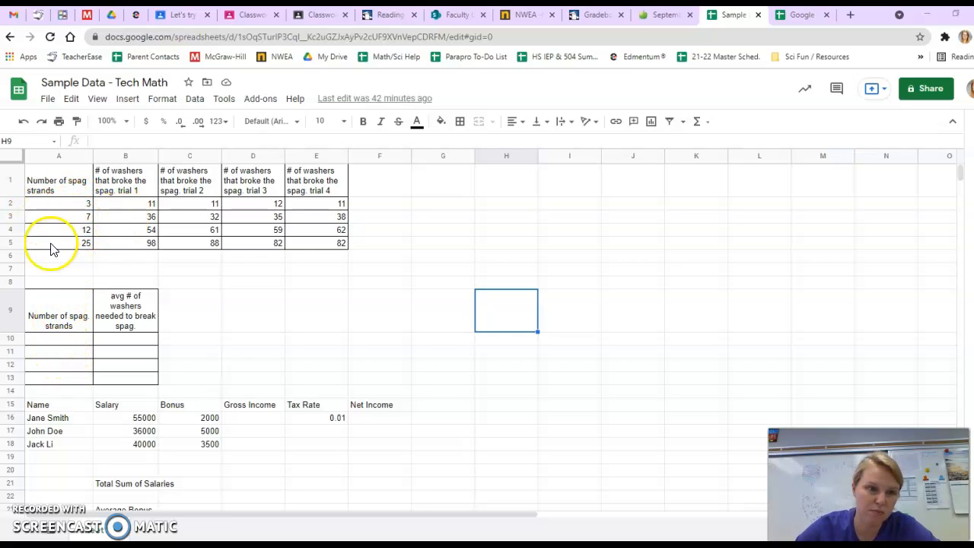
# Copy the spaghetti strand counts from A2:A5 into A10:A13 of the averages table.
pyautogui.moveTo(65, 207); pyautogui.dragTo(63, 249)
pyautogui.hotkey('ctrl', 'c')
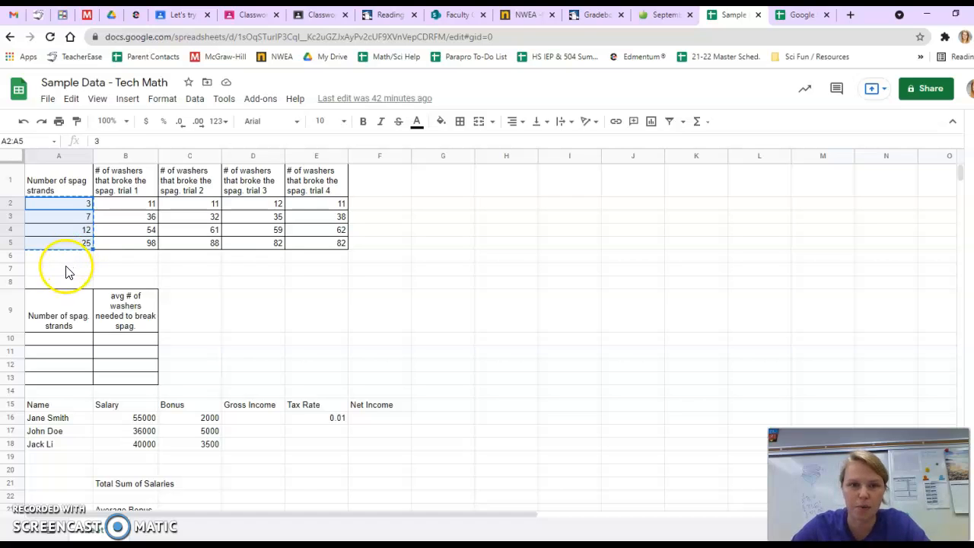
pyautogui.moveTo(75, 345); pyautogui.dragTo(77, 384)
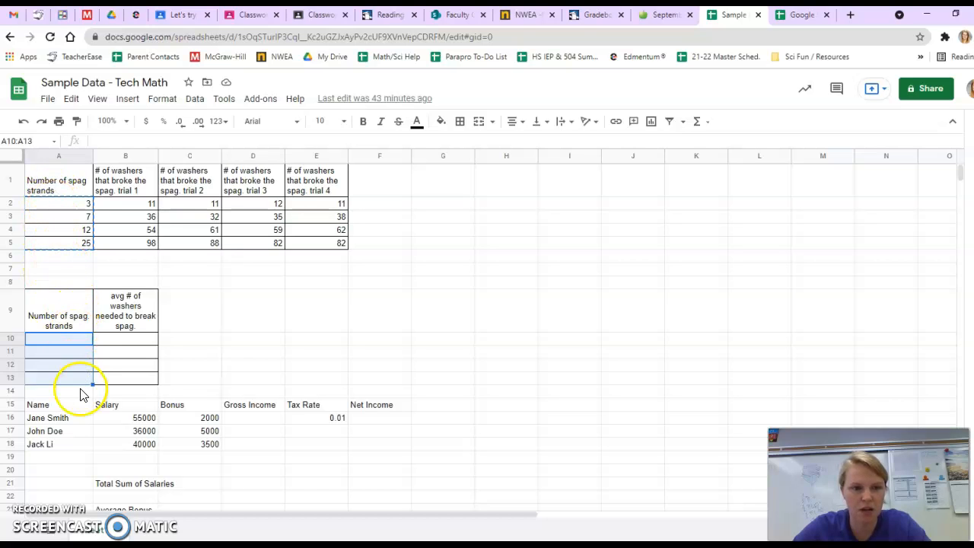
pyautogui.hotkey('ctrl', 'v')
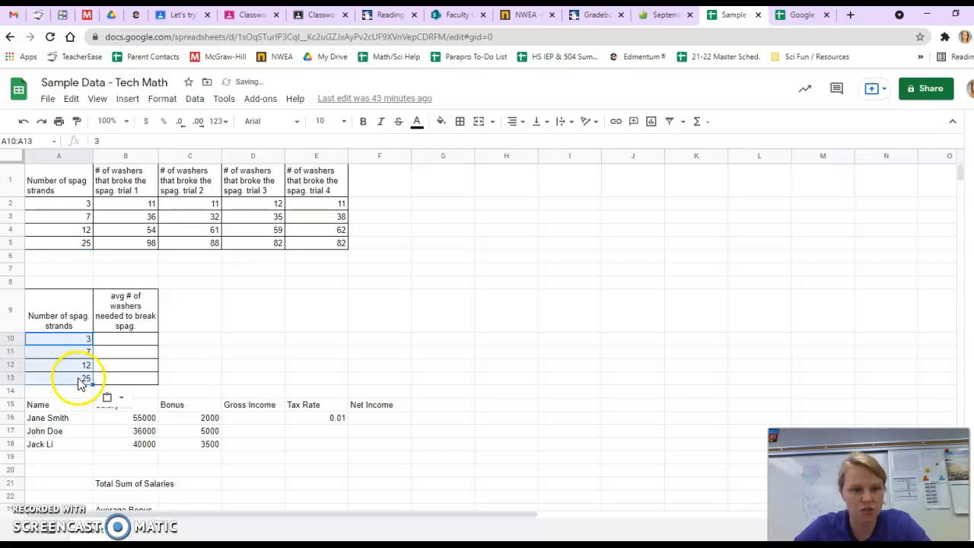
# Enter the formula =AVERAGE(B2:E2) in B10 to average the four trials for 3 strands.
pyautogui.click(133, 342)
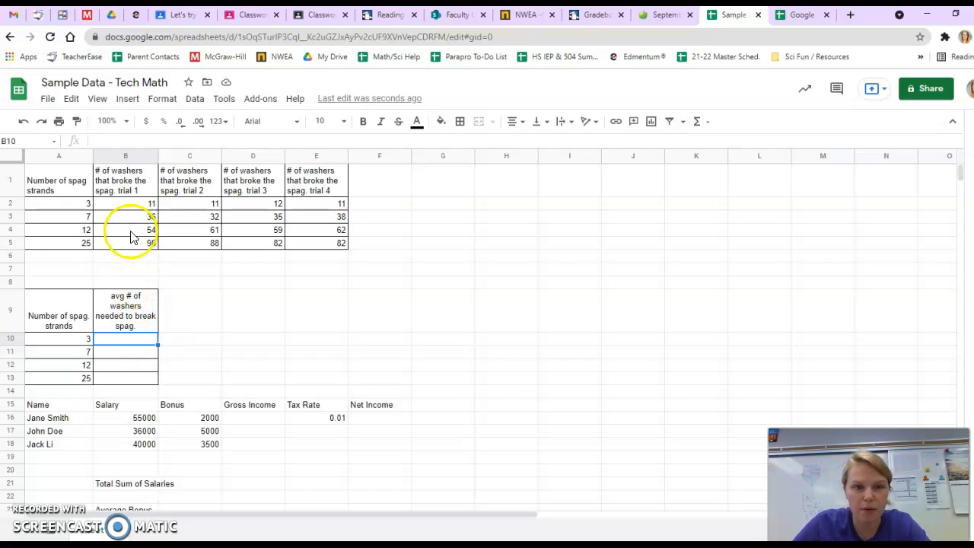
pyautogui.click(152, 206)
pyautogui.moveTo(148, 208); pyautogui.dragTo(319, 203)
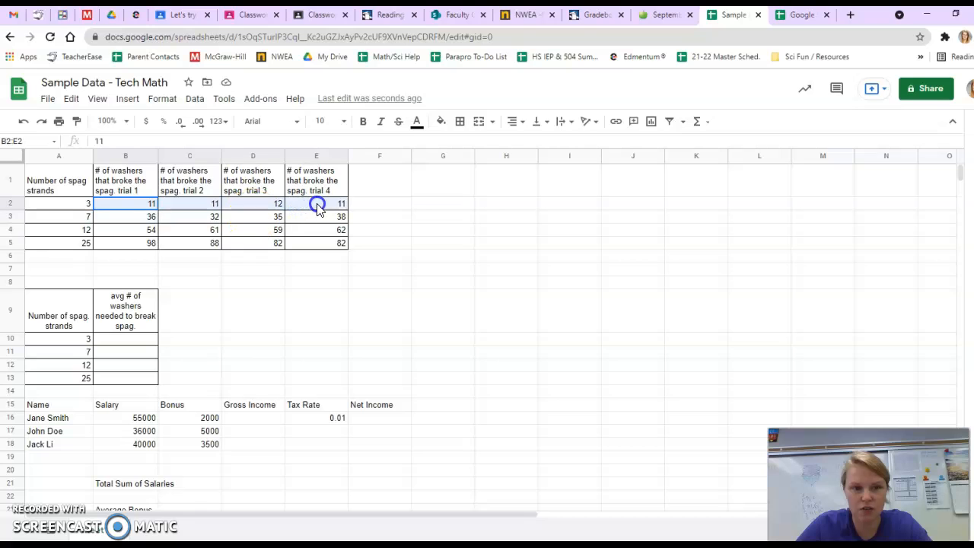
pyautogui.click(138, 339)
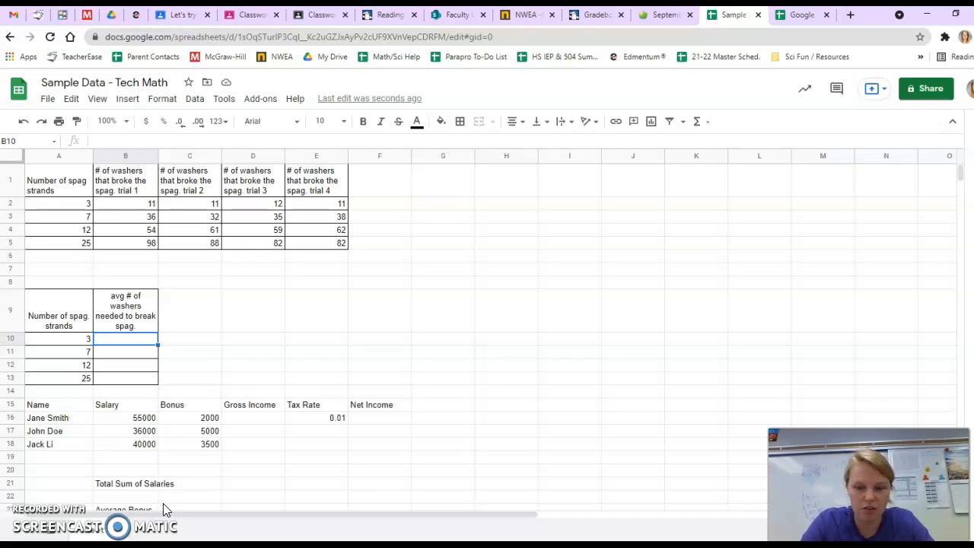
pyautogui.write('=')
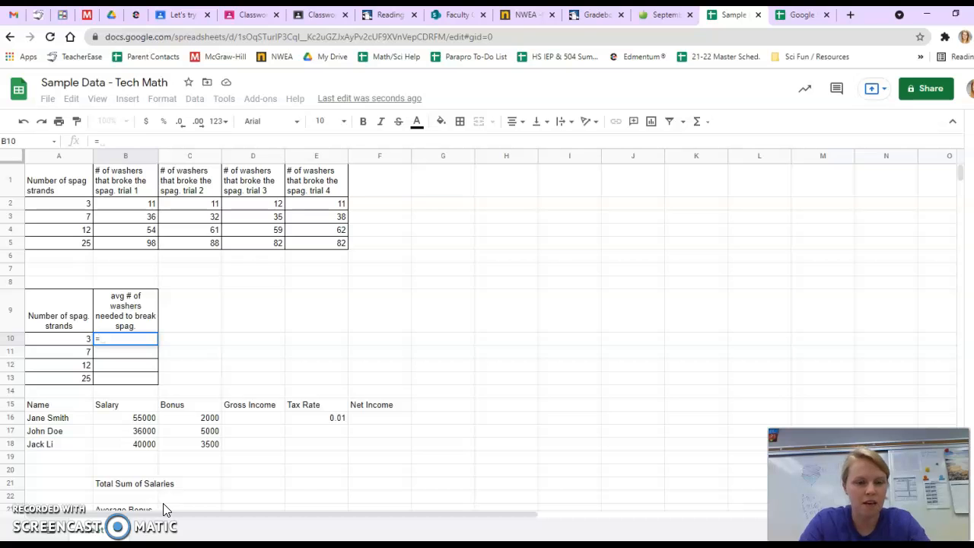
pyautogui.write('aver')
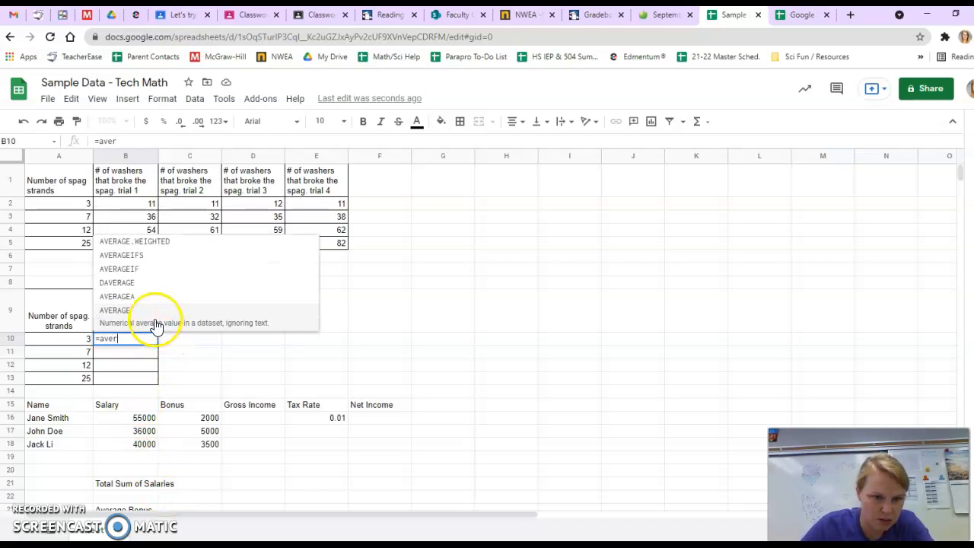
pyautogui.click(118, 312)
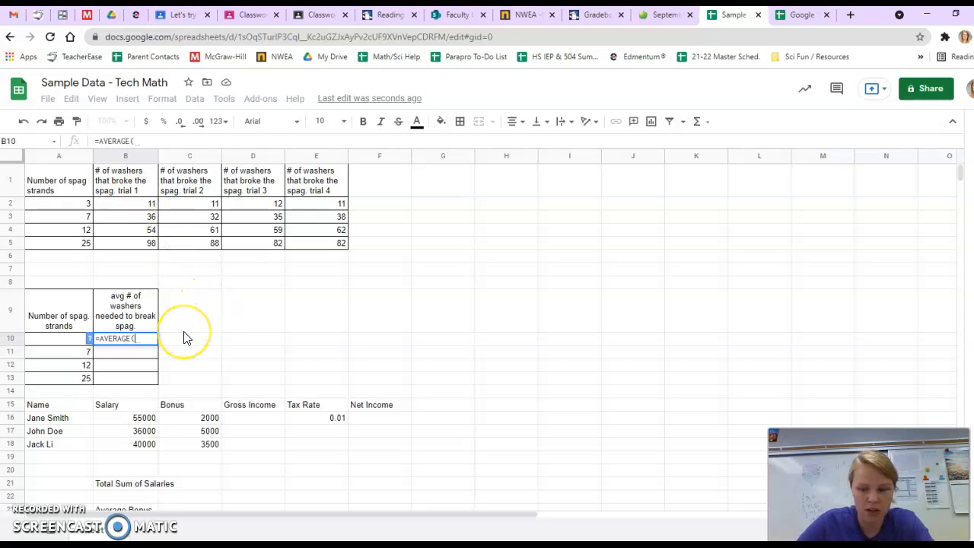
pyautogui.write('B2:')
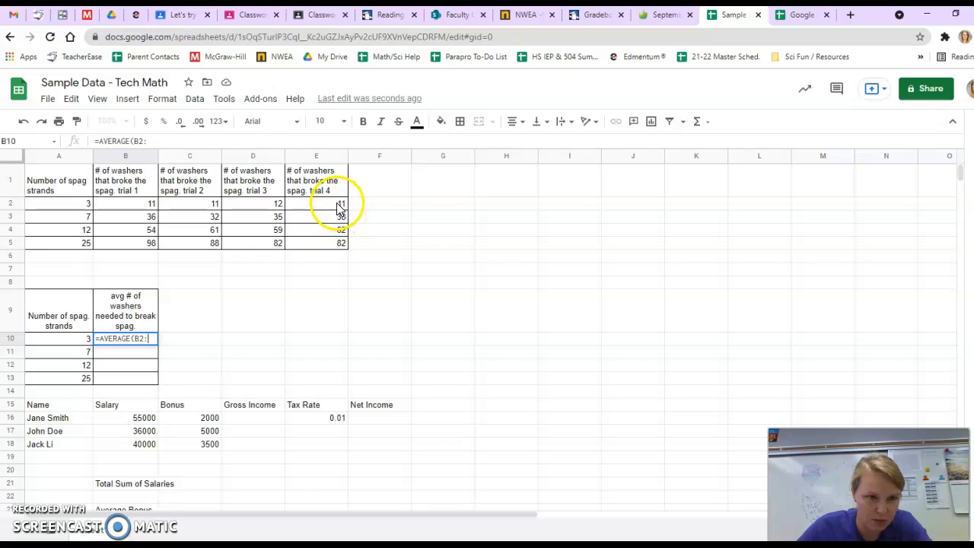
pyautogui.write('E')
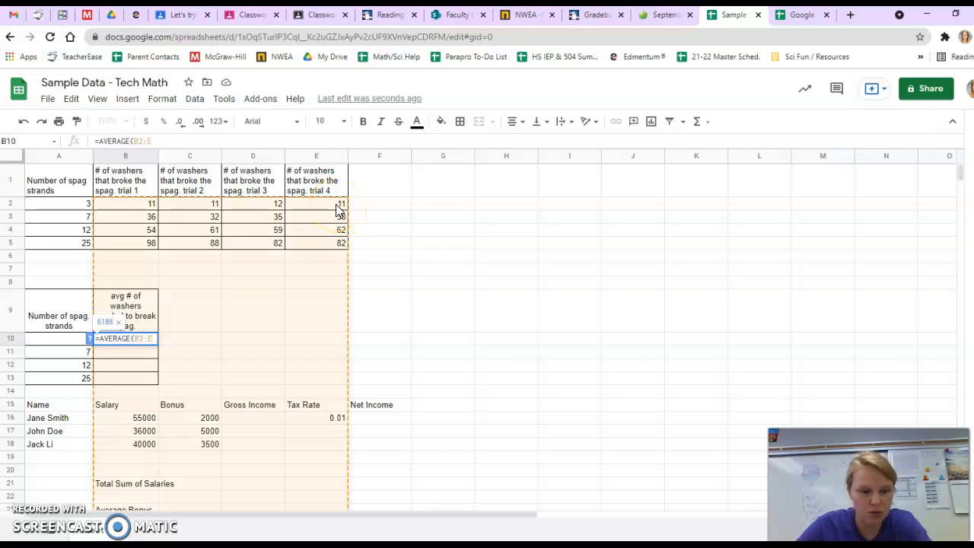
pyautogui.write('2')
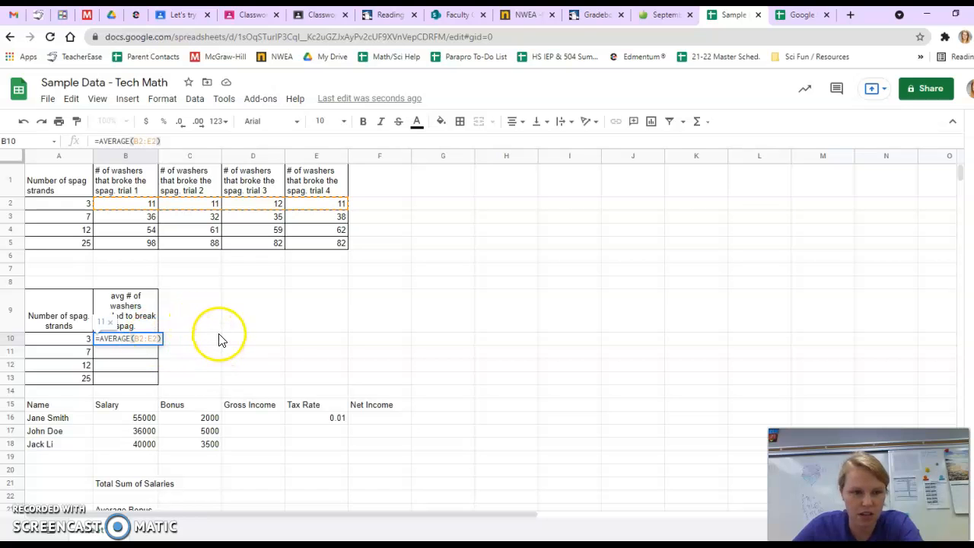
pyautogui.press('Return')
pyautogui.click(195, 320)
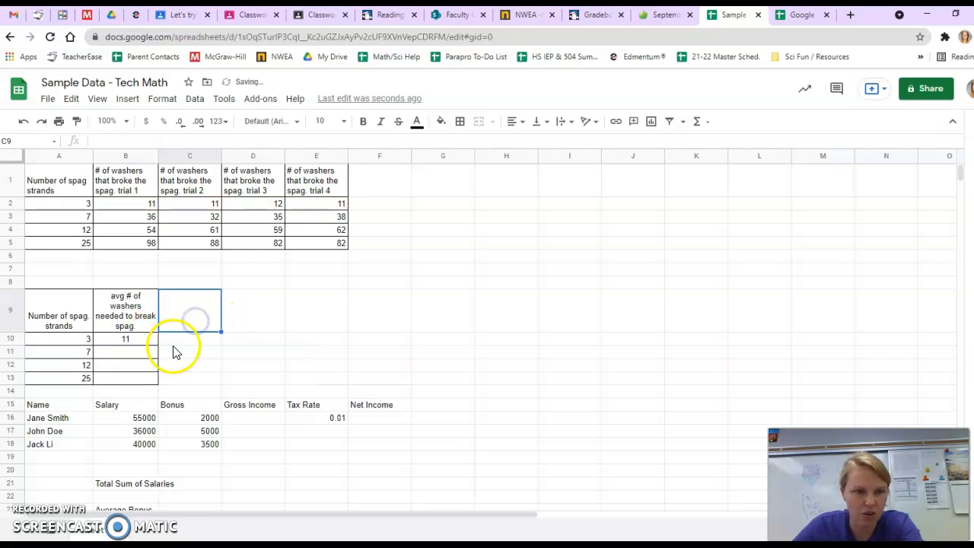
# Enter =AVERAGE(B3:E3) in B11 to average the four trials for 7 strands.
pyautogui.click(133, 358)
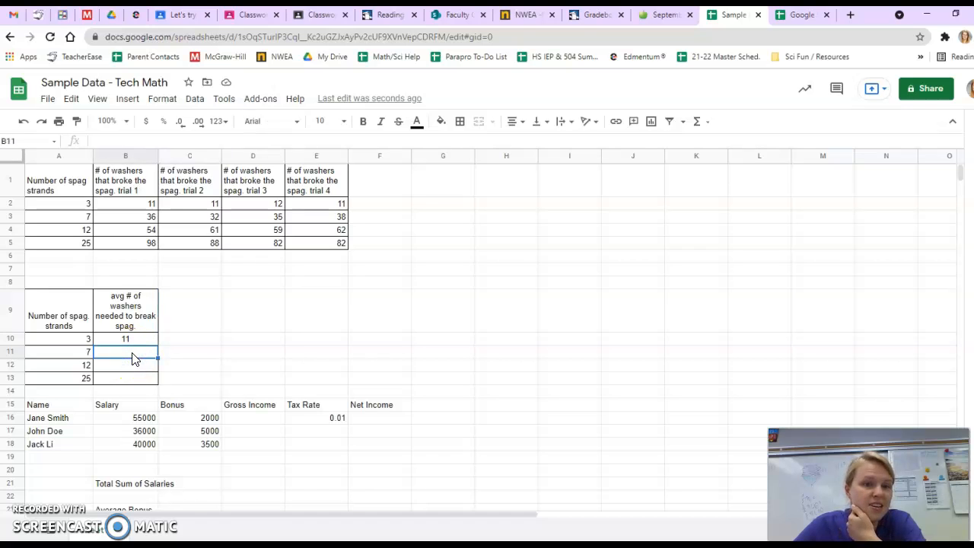
pyautogui.write('=aver')
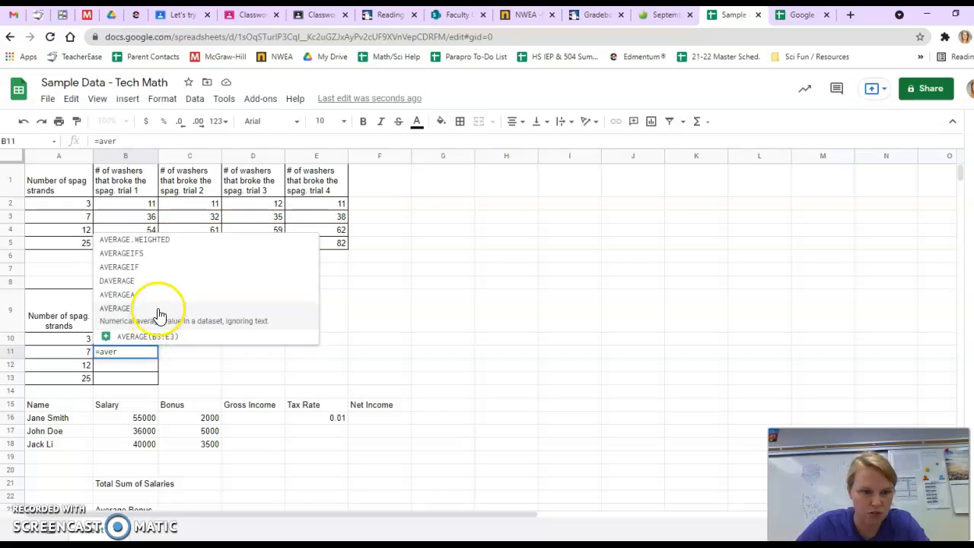
pyautogui.click(148, 310)
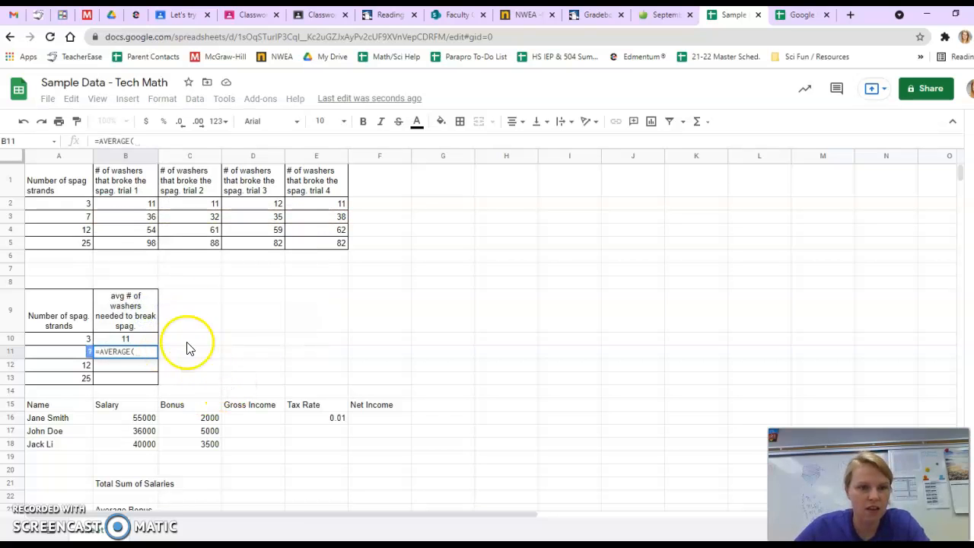
pyautogui.moveTo(134, 221); pyautogui.dragTo(309, 221)
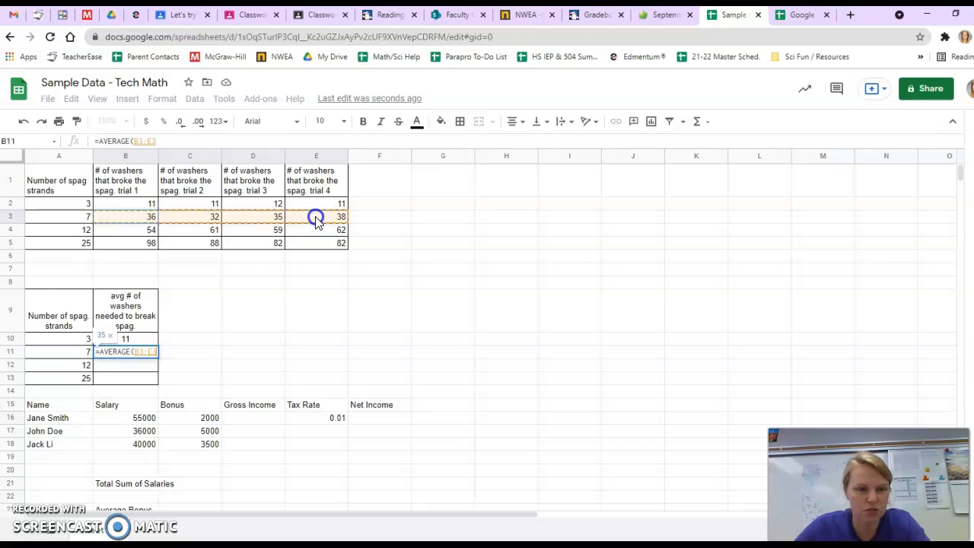
pyautogui.moveTo(316, 219); pyautogui.dragTo(317, 220)
pyautogui.write(')')
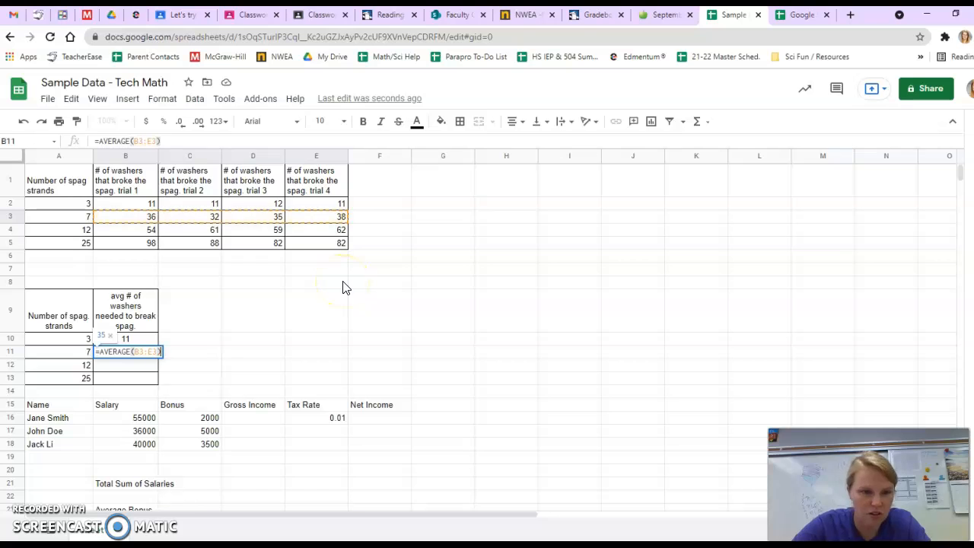
pyautogui.press('Return')
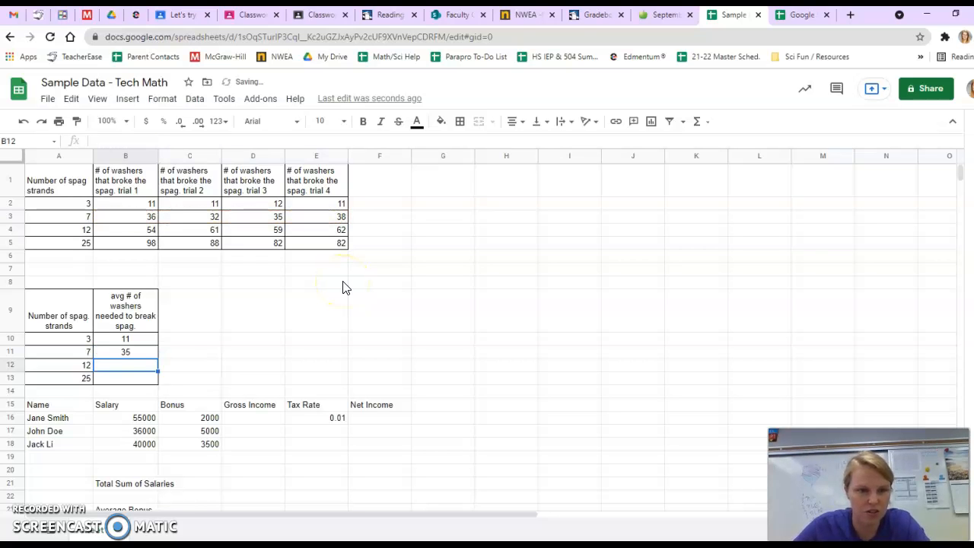
# Fill the average formula from B11 down through B13 for the 12 and 25 strand rows.
pyautogui.click(143, 354)
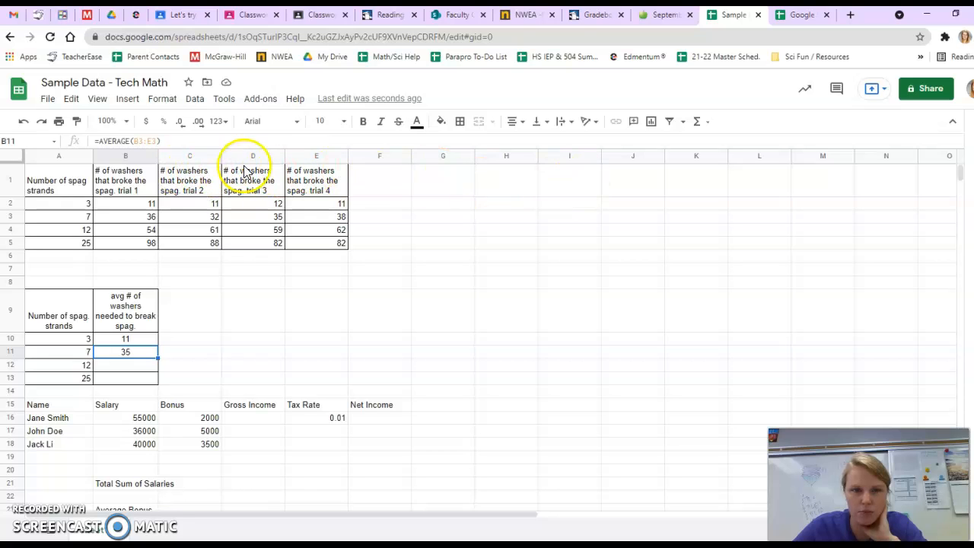
pyautogui.click(334, 191)
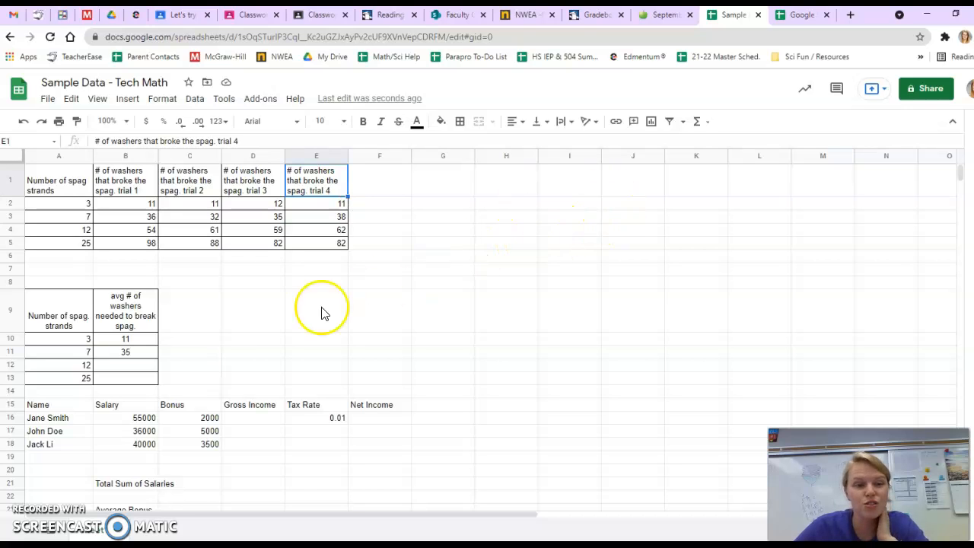
pyautogui.click(121, 354)
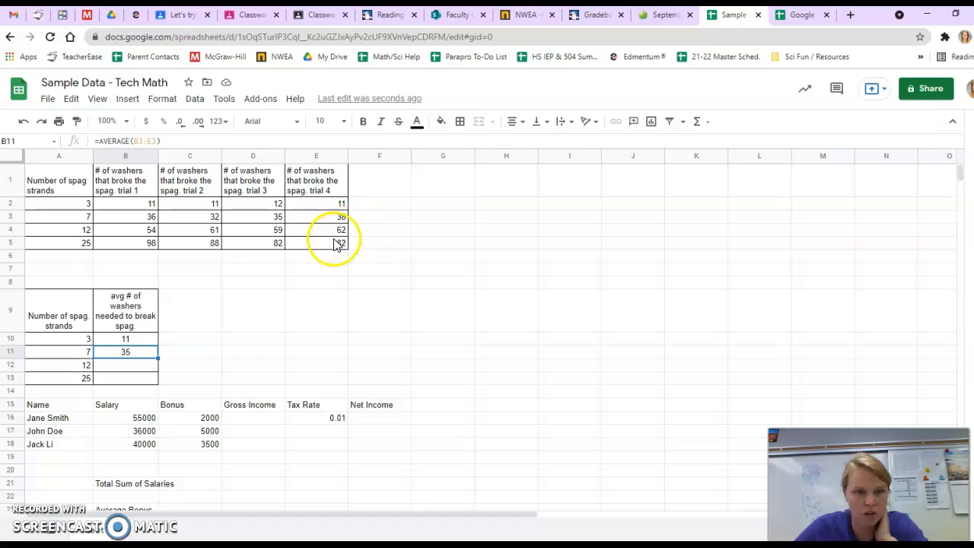
pyautogui.click(148, 366)
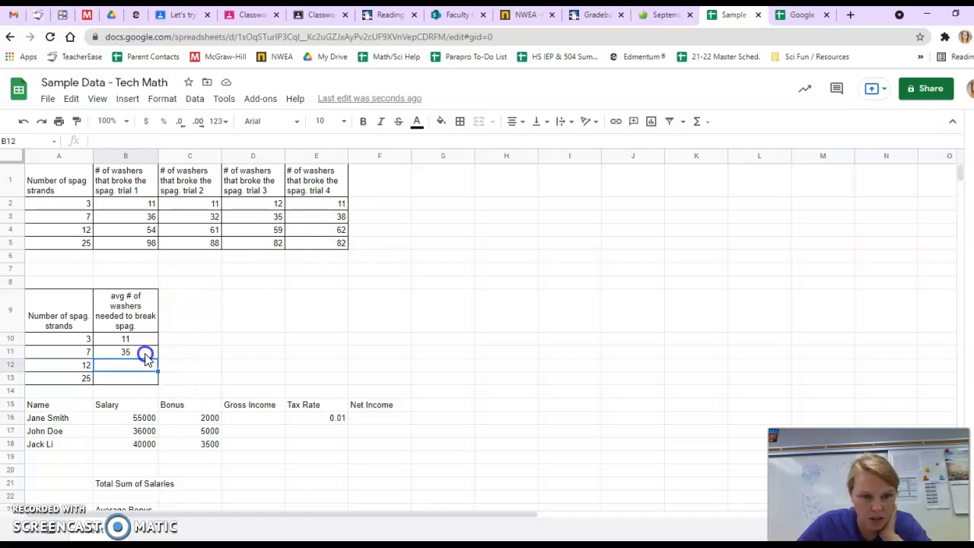
pyautogui.click(145, 354)
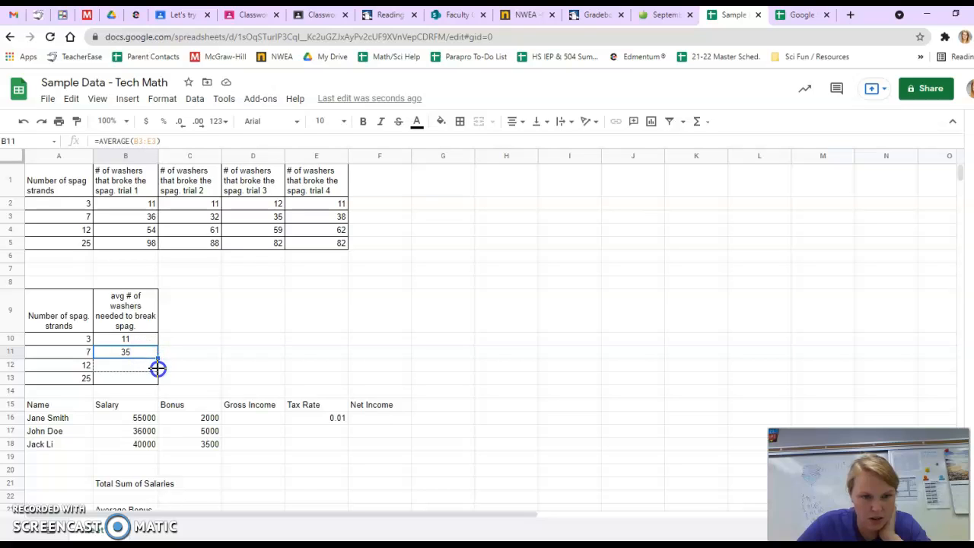
pyautogui.moveTo(158, 373); pyautogui.dragTo(158, 378)
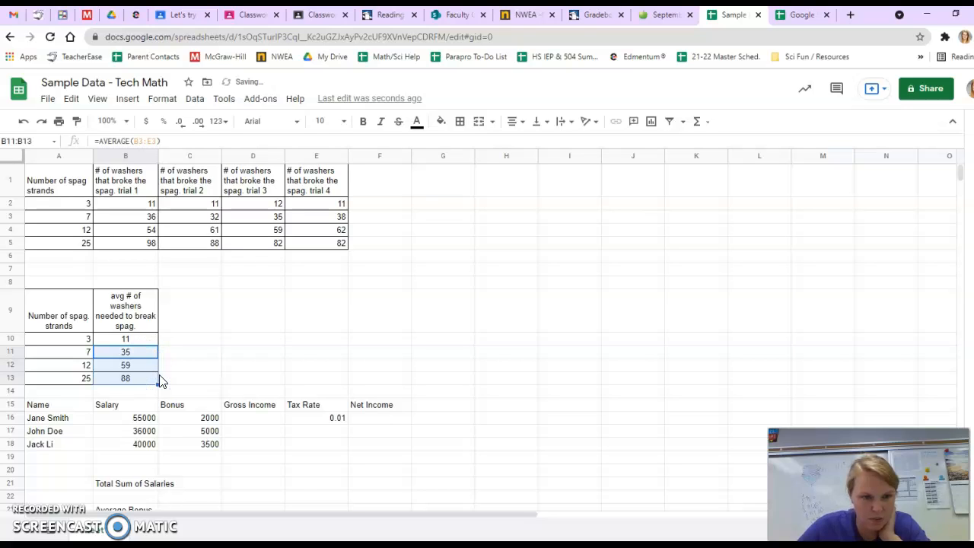
pyautogui.click(175, 385)
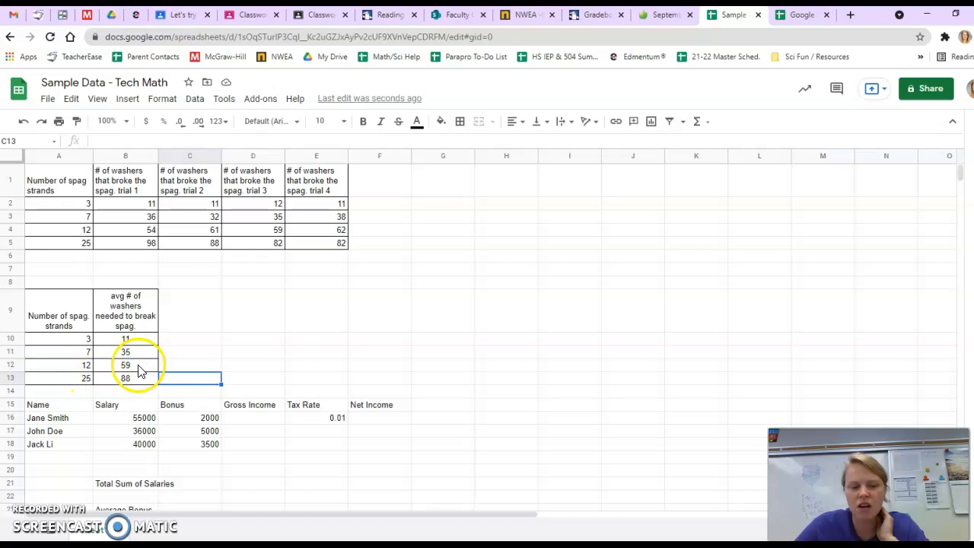
# Try to extend the average formula from B13 down into B14, below the averages table.
pyautogui.moveTo(137, 230); pyautogui.dragTo(335, 230)
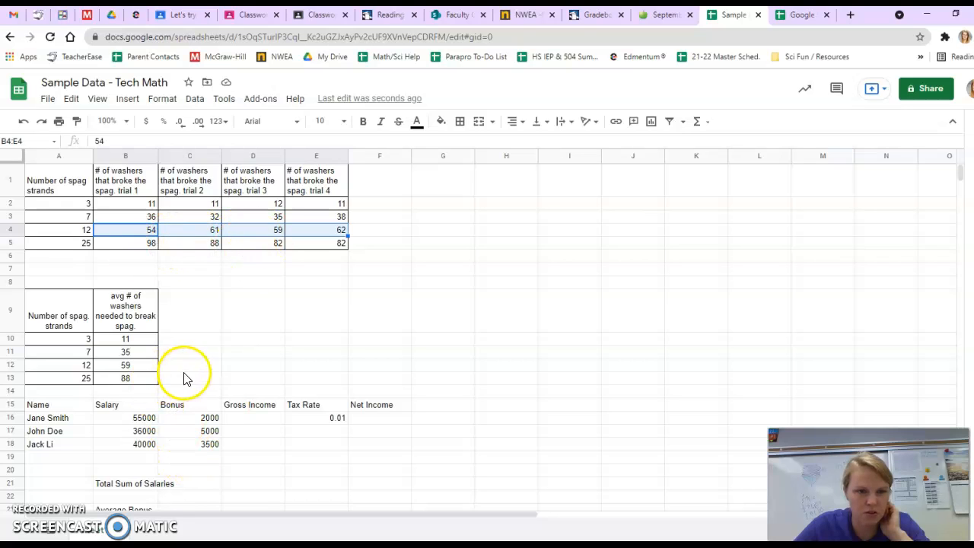
pyautogui.moveTo(184, 367); pyautogui.dragTo(180, 381)
pyautogui.click(153, 378)
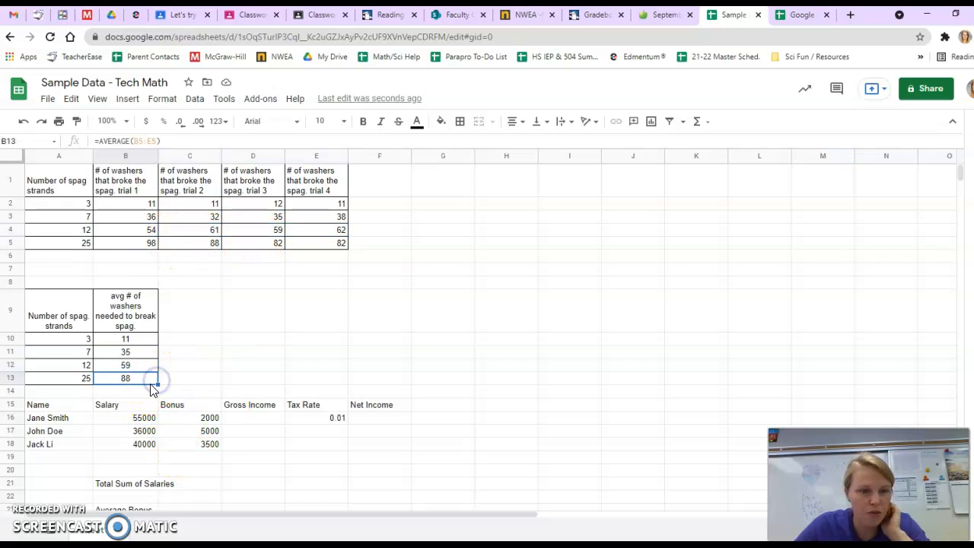
pyautogui.moveTo(175, 397); pyautogui.dragTo(177, 392)
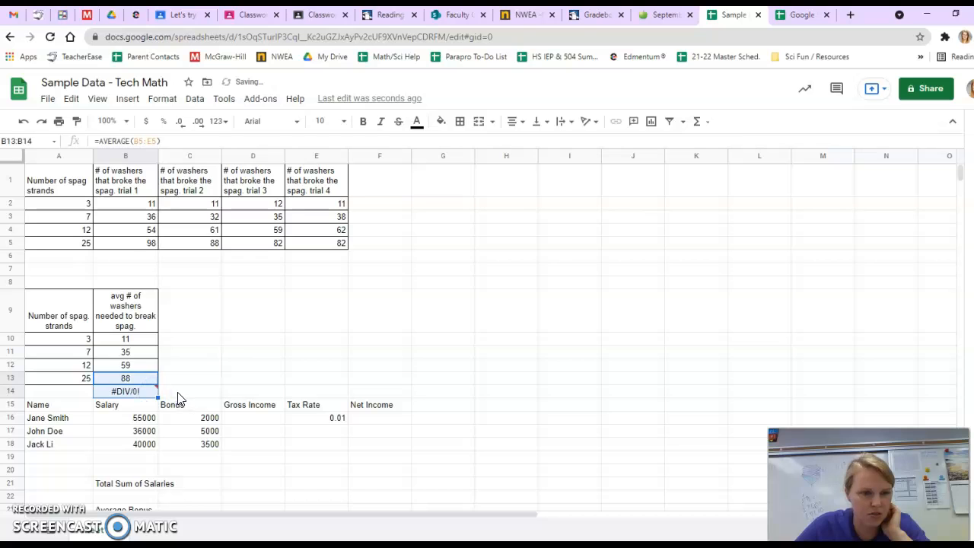
# Delete the extra average formula from B14 and remove all borders from that cell.
pyautogui.click(126, 393)
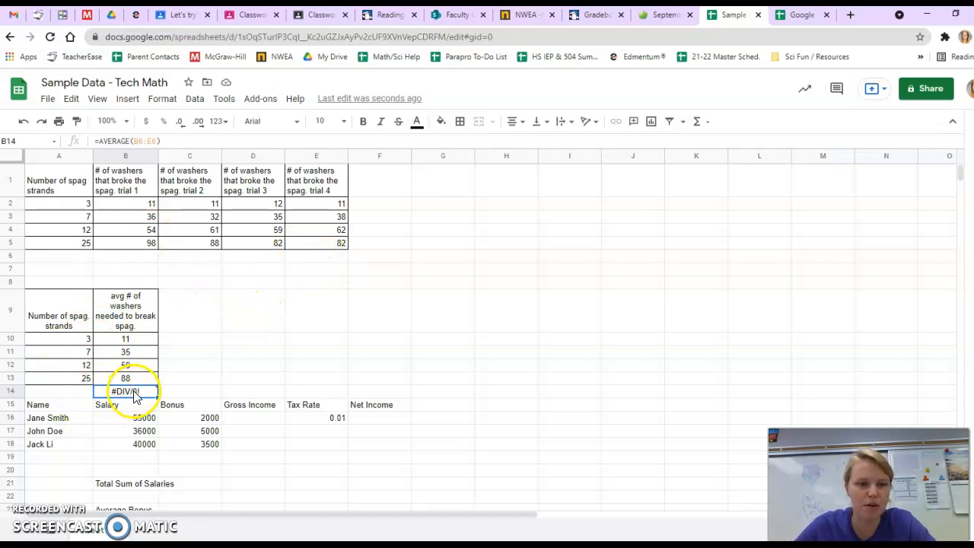
pyautogui.moveTo(121, 395)
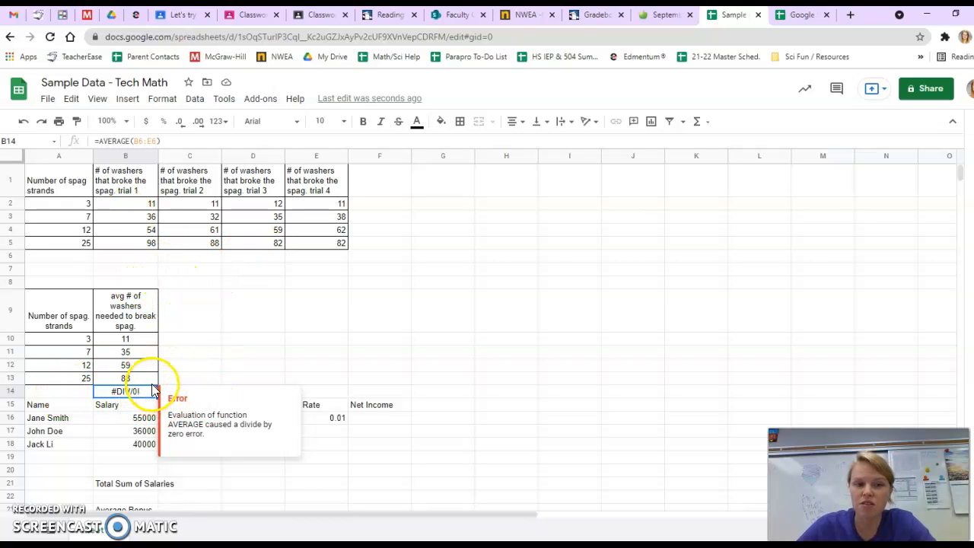
pyautogui.press('Delete')
pyautogui.click(211, 365)
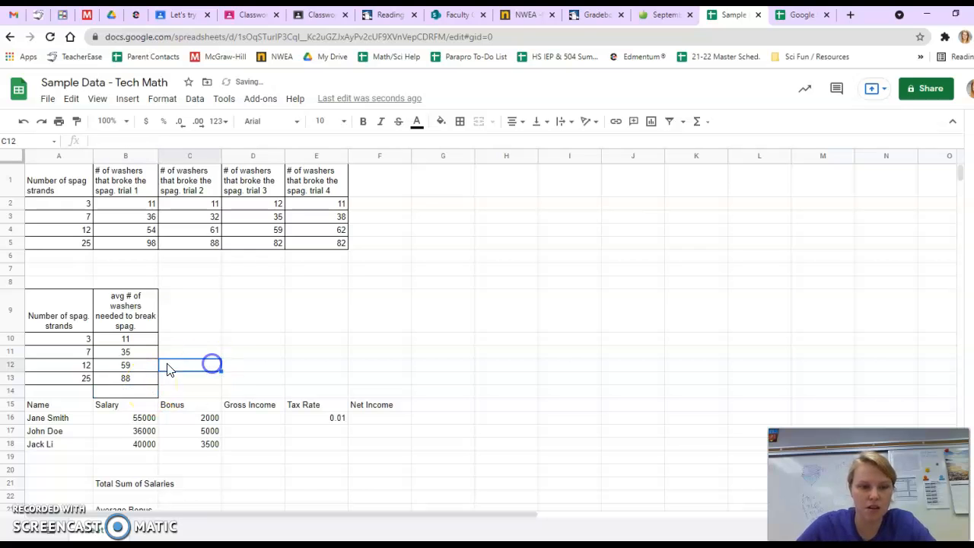
pyautogui.click(143, 384)
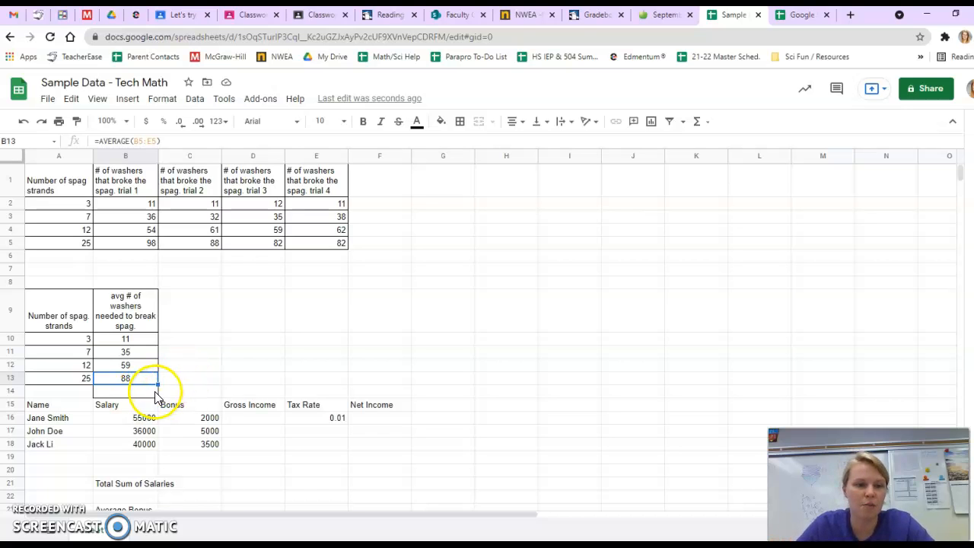
pyautogui.click(154, 394)
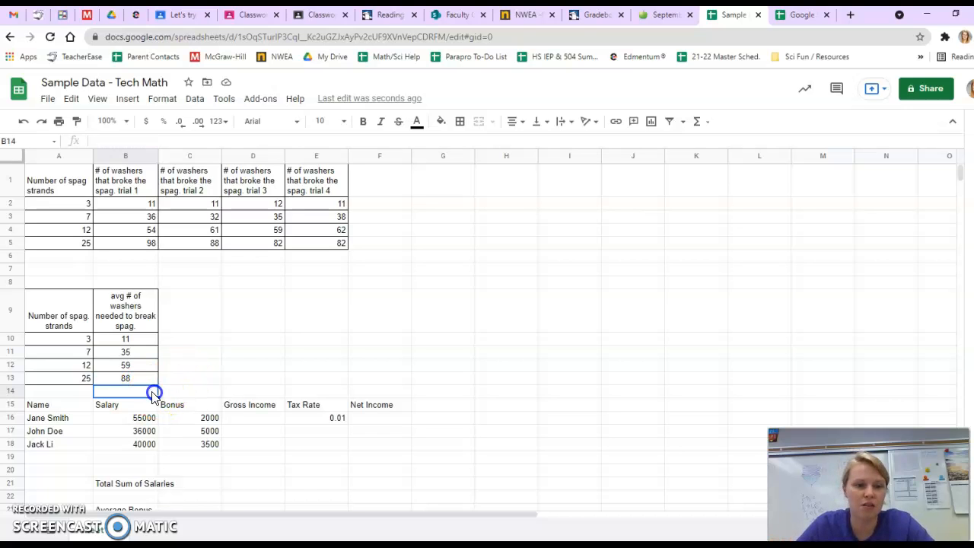
pyautogui.click(460, 121)
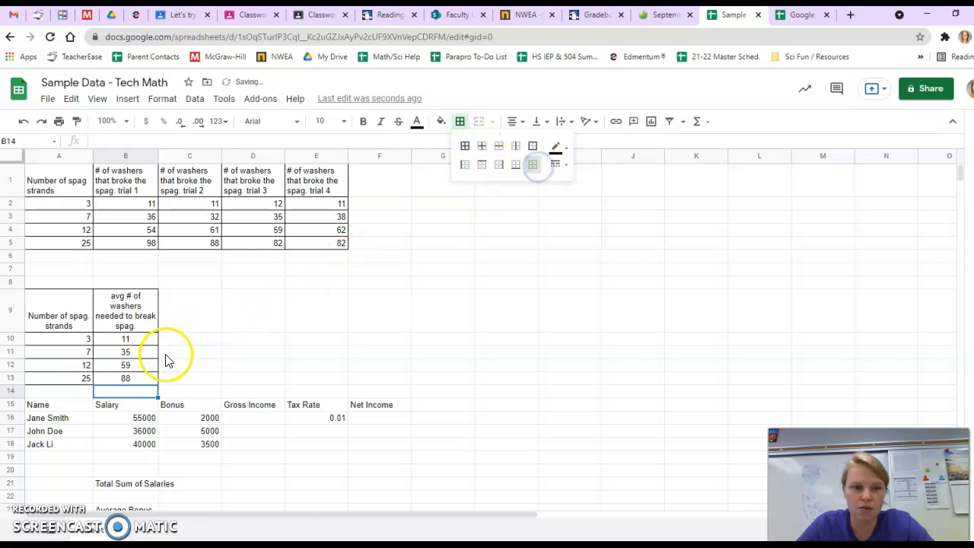
# Apply all borders to cell B13 so the averages table's last row is outlined.
pyautogui.click(148, 376)
pyautogui.click(459, 121)
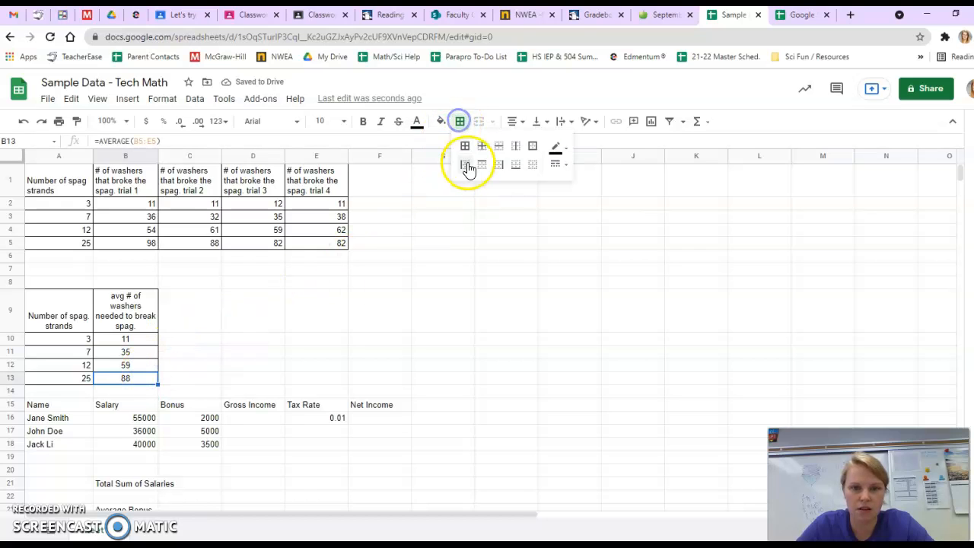
pyautogui.click(465, 147)
pyautogui.click(373, 330)
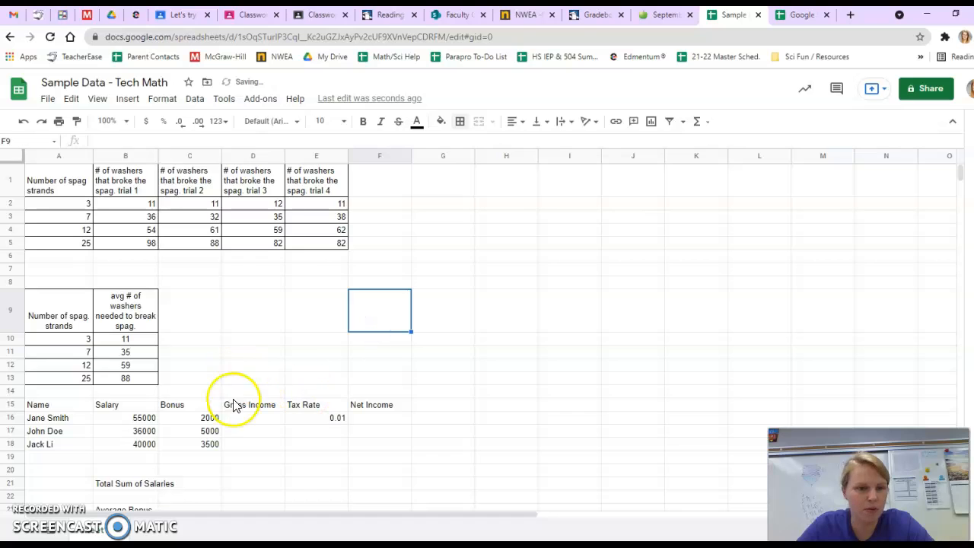
pyautogui.click(191, 381)
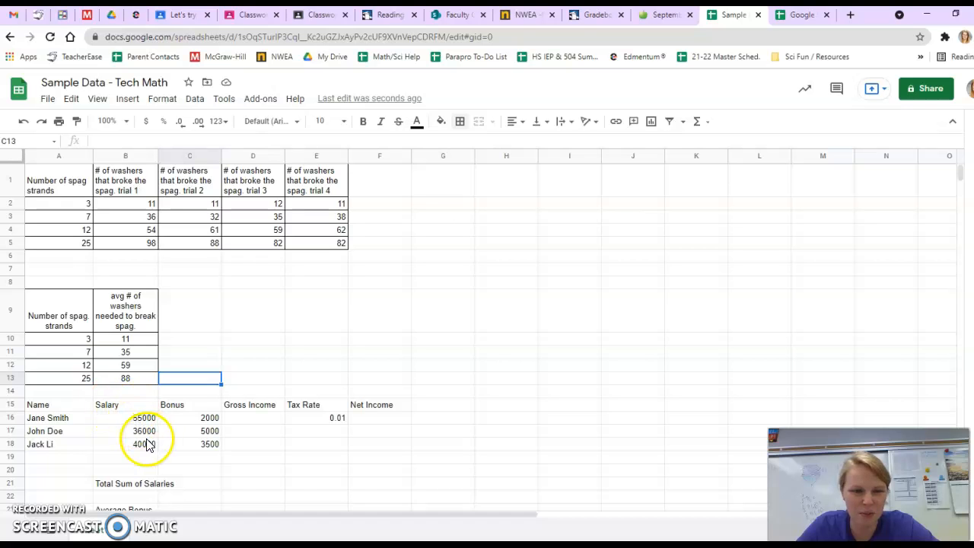
# Center-align the contents of the salary table in A15:F18 horizontally.
pyautogui.moveTo(76, 407); pyautogui.dragTo(364, 450)
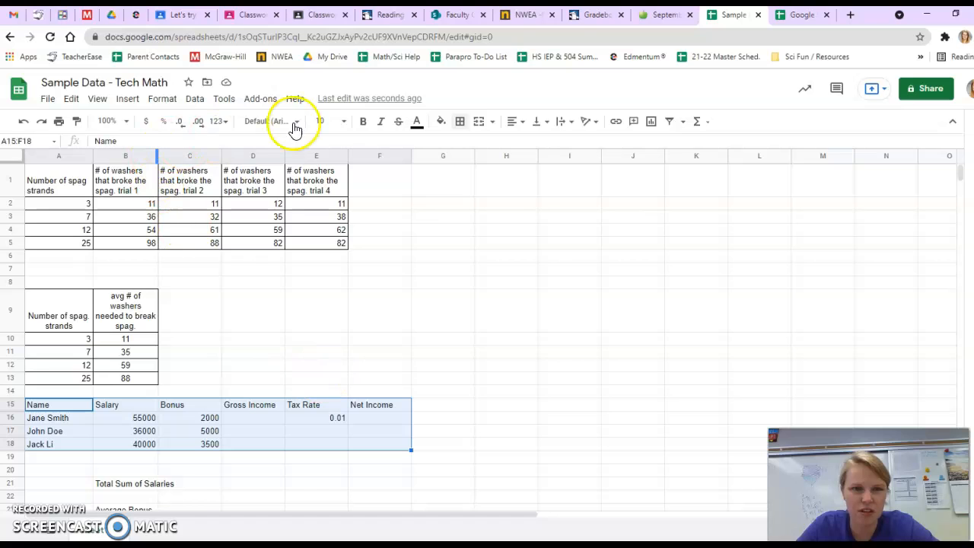
pyautogui.click(517, 122)
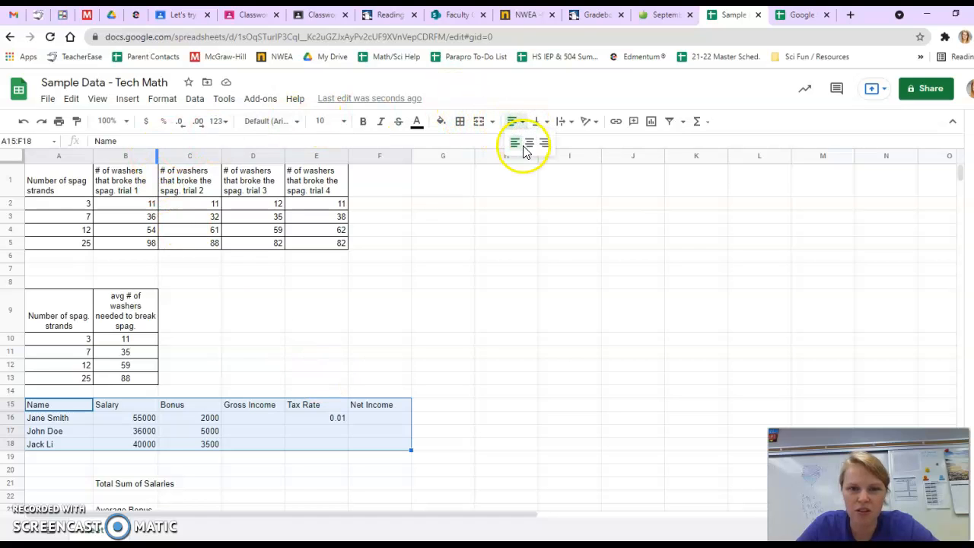
pyautogui.click(529, 145)
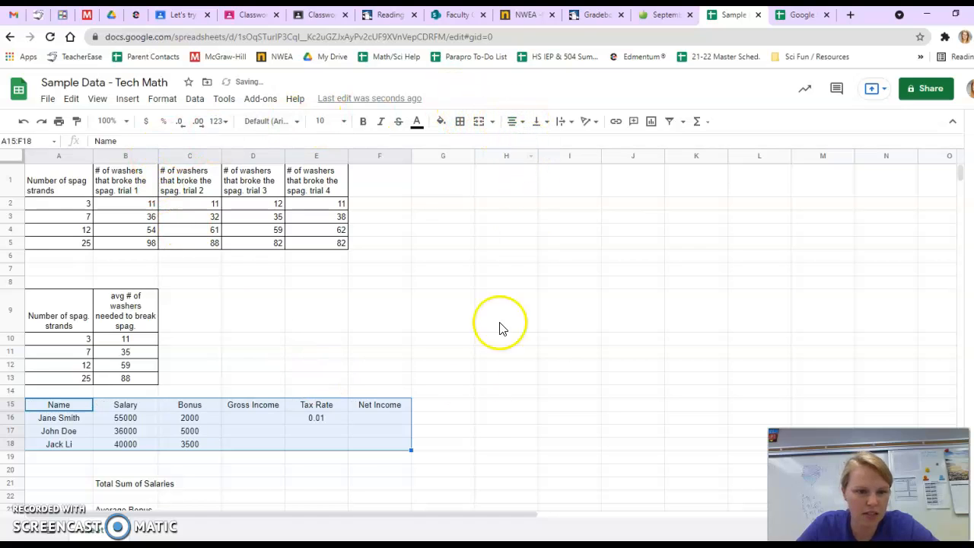
pyautogui.click(476, 418)
pyautogui.moveTo(476, 419); pyautogui.dragTo(495, 415)
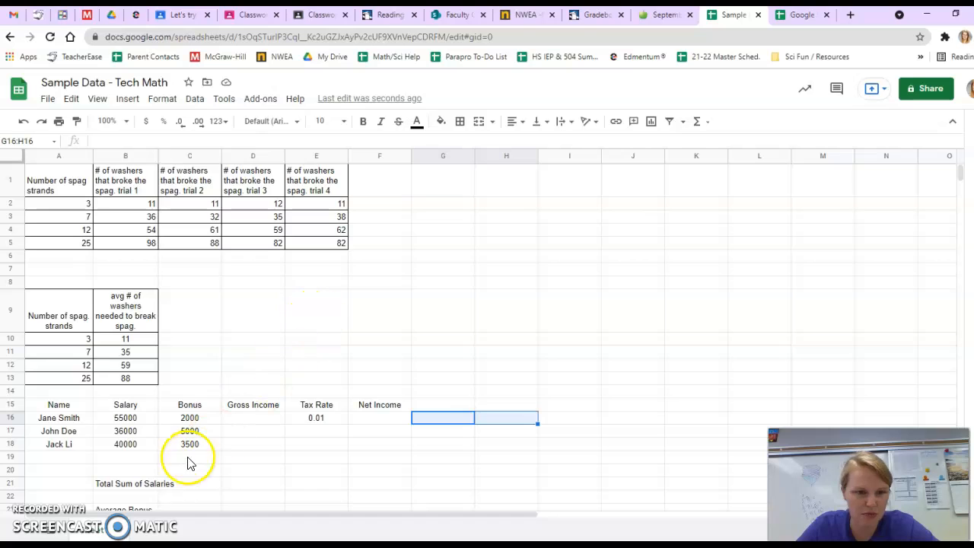
# Format the salary, bonus and gross income cells B16:D18 as Currency with two decimals.
pyautogui.click(126, 420)
pyautogui.moveTo(126, 431); pyautogui.dragTo(166, 449)
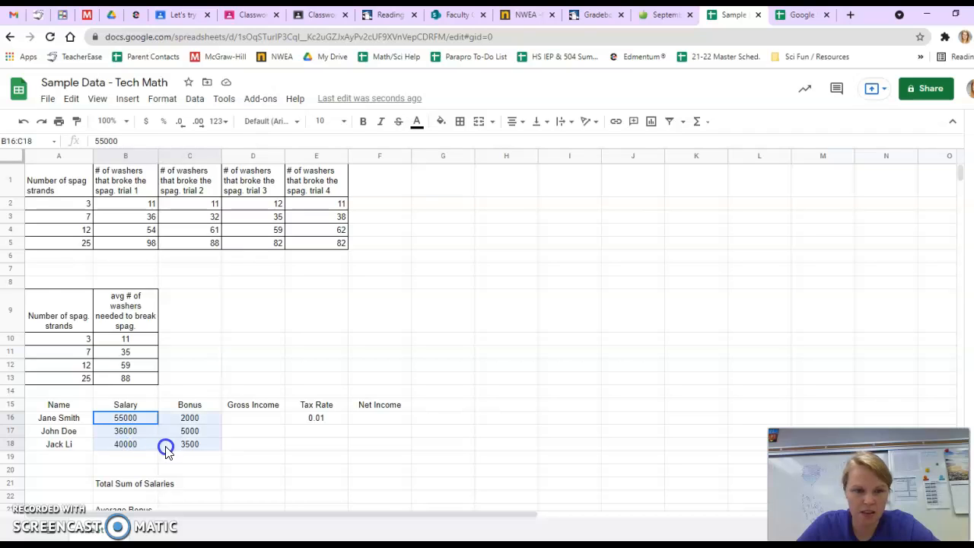
pyautogui.moveTo(221, 445); pyautogui.dragTo(261, 449)
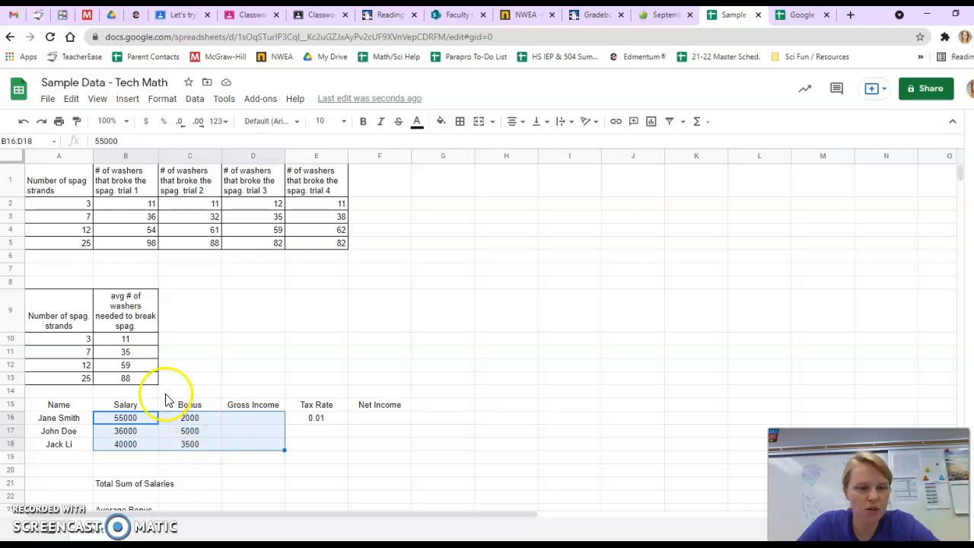
pyautogui.click(163, 105)
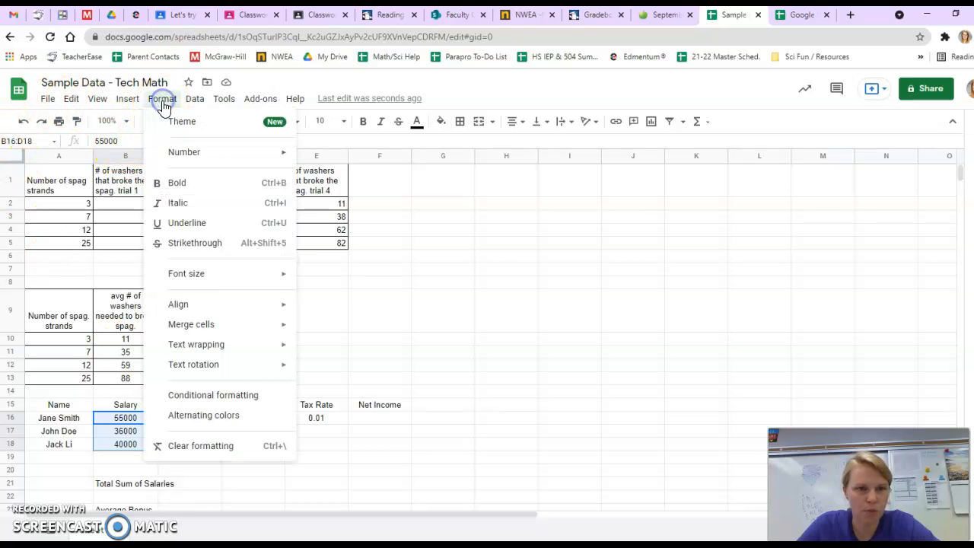
pyautogui.moveTo(190, 156)
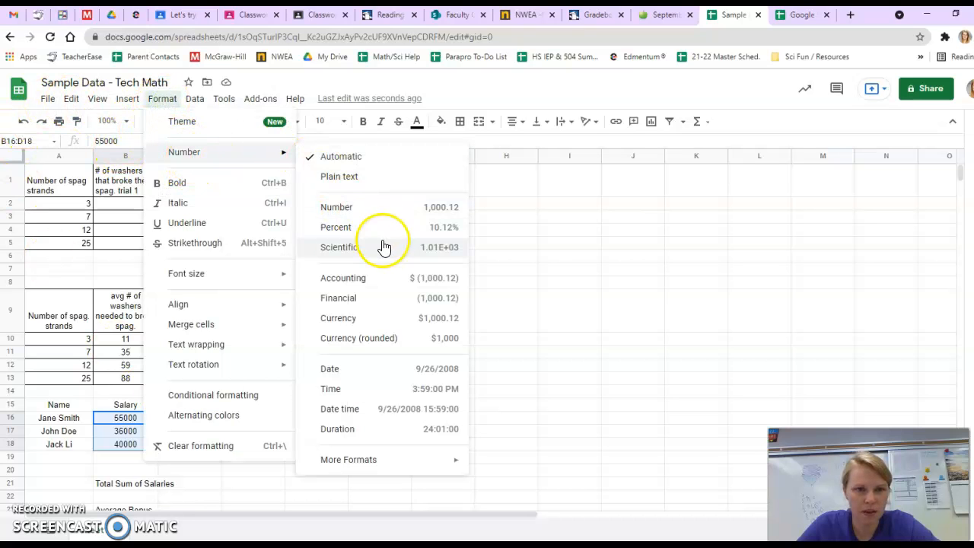
pyautogui.click(381, 323)
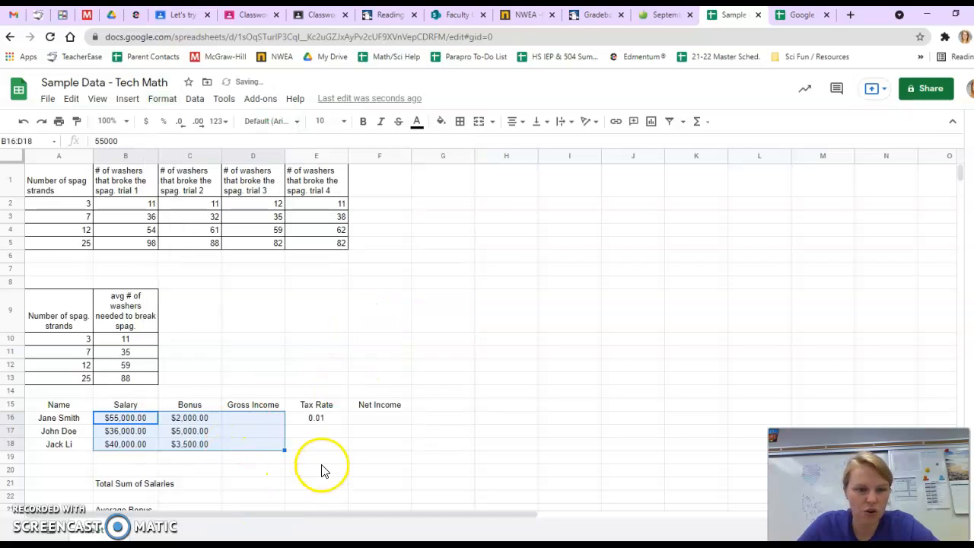
pyautogui.click(202, 458)
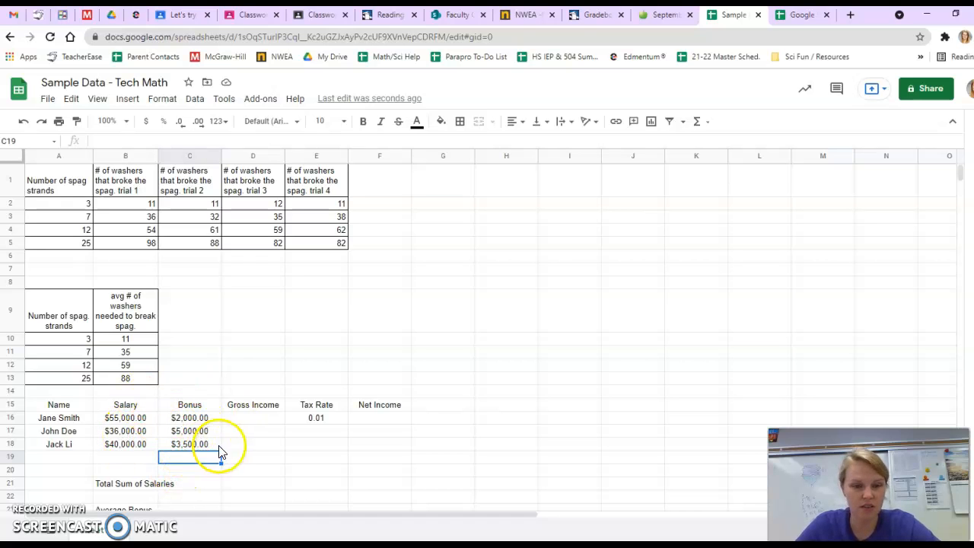
# Enter =B16+C16 in D16 to add salary and bonus for the first person's gross income.
pyautogui.click(240, 419)
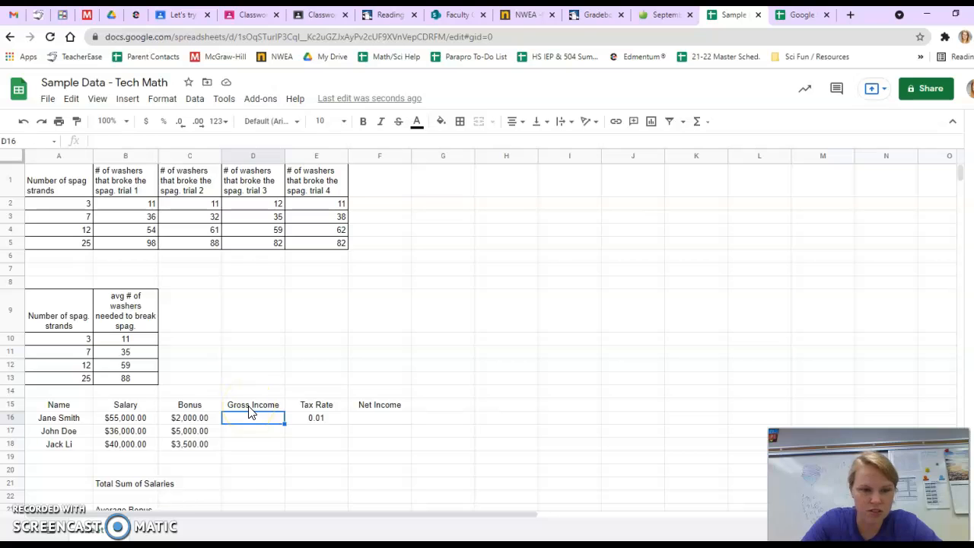
pyautogui.write('=')
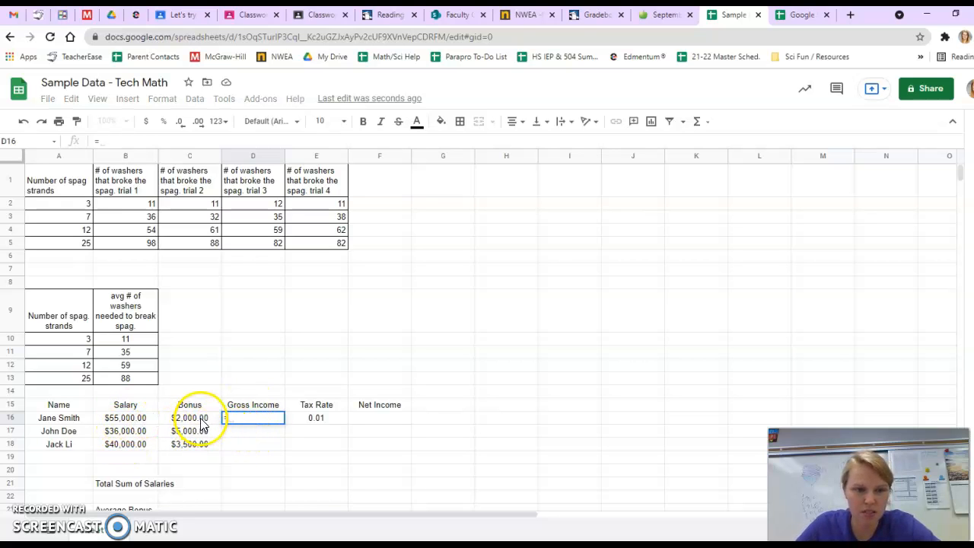
pyautogui.click(127, 423)
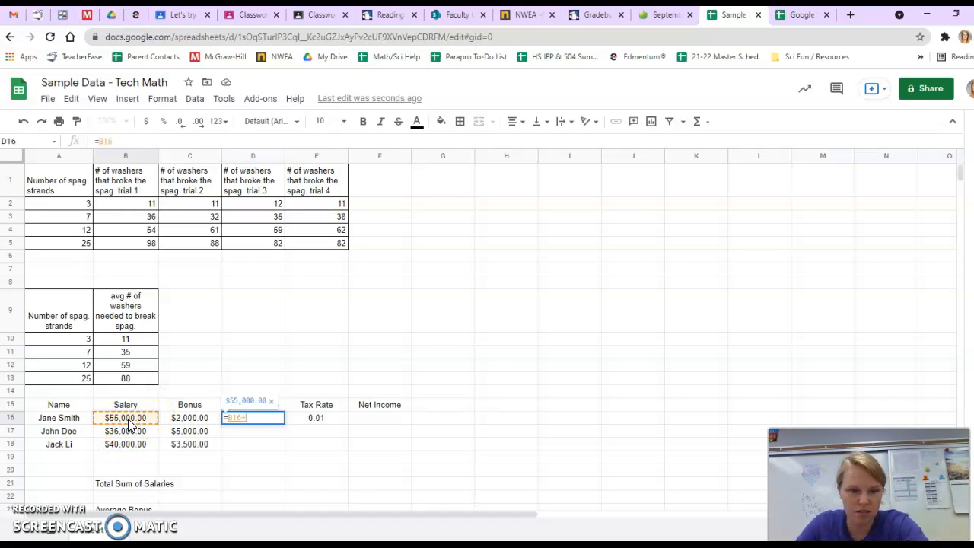
pyautogui.write('+')
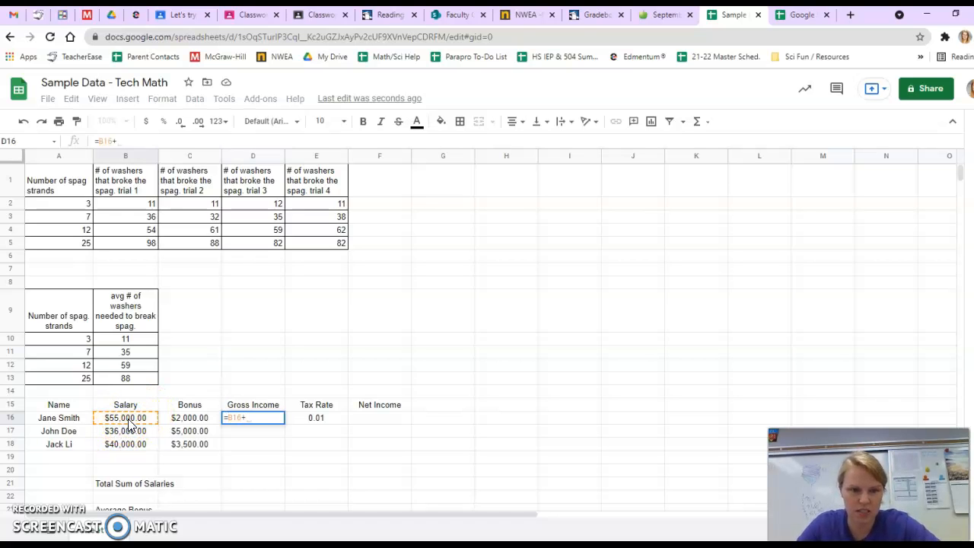
pyautogui.click(197, 423)
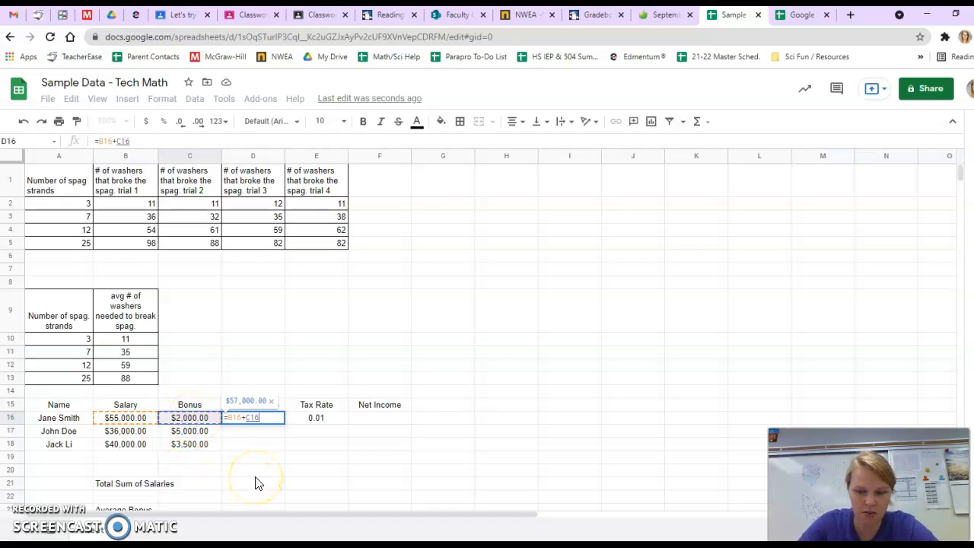
pyautogui.press('Return')
pyautogui.click(485, 457)
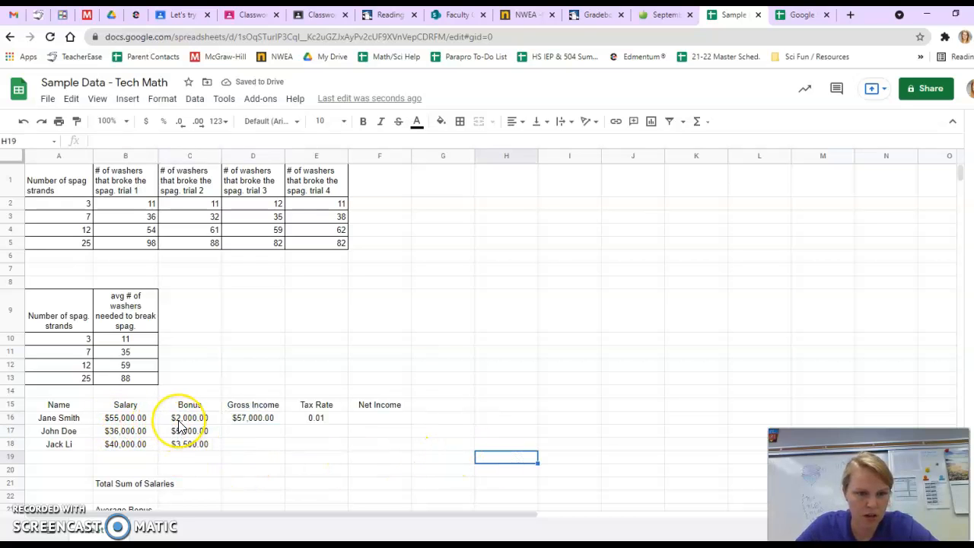
# Enter =B17+C17 in D17 to calculate the second person's gross income.
pyautogui.click(242, 420)
pyautogui.click(241, 433)
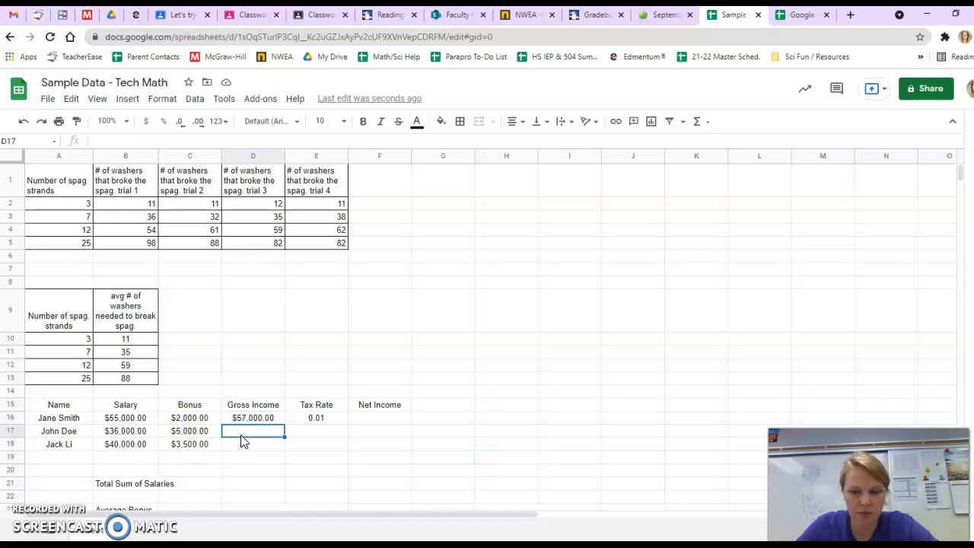
pyautogui.write('=')
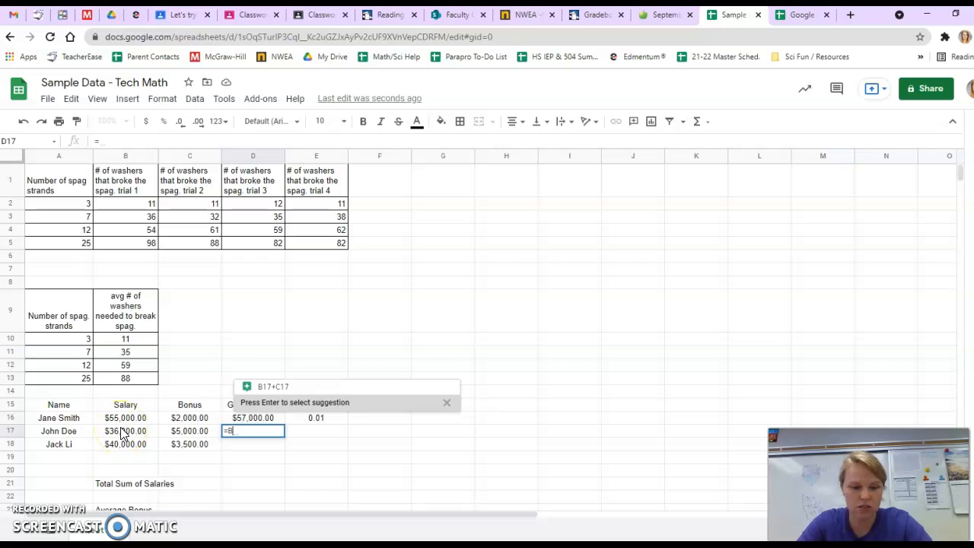
pyautogui.write('B17')
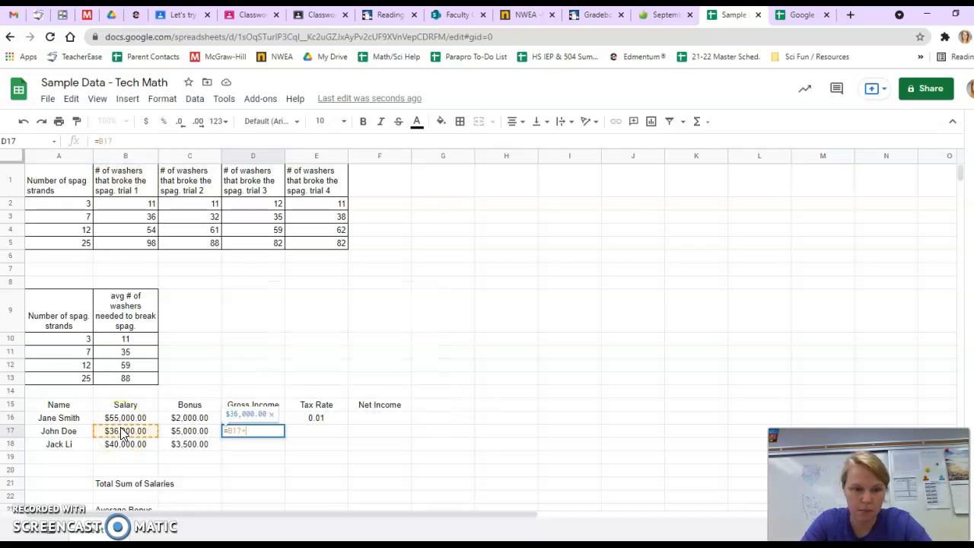
pyautogui.write('+C17')
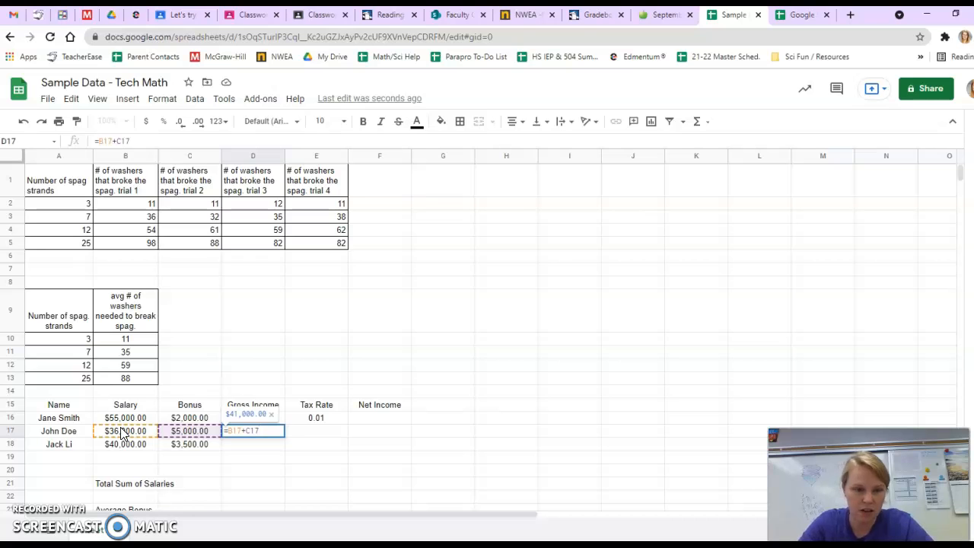
pyautogui.press('Return')
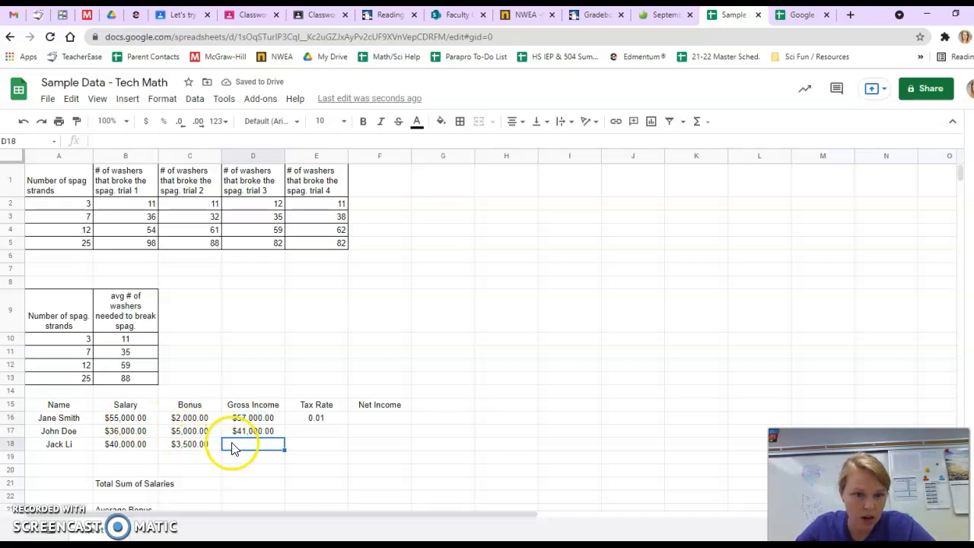
# Fill the gross income formula from D17 into D18 and the 0.01 tax rate from E16 down through E18.
pyautogui.click(245, 433)
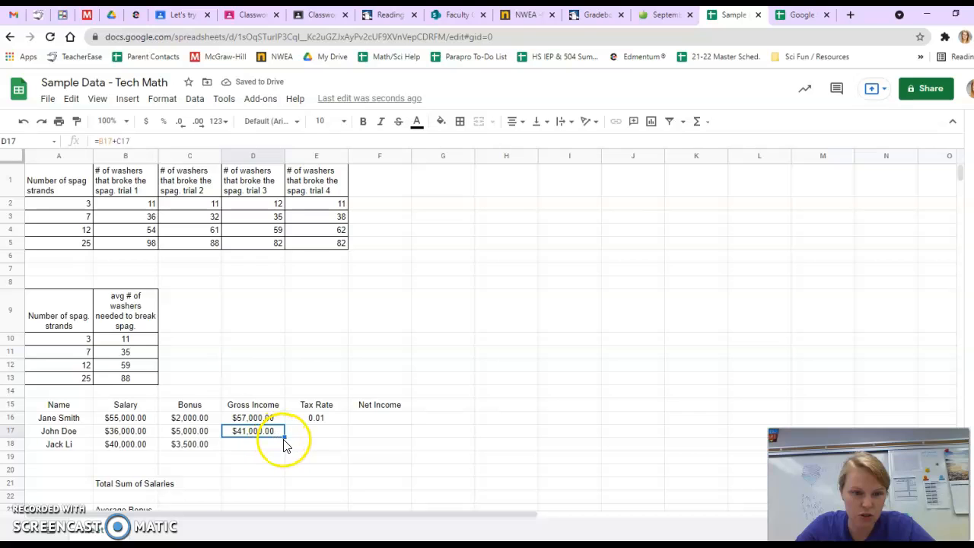
pyautogui.moveTo(280, 462); pyautogui.dragTo(276, 461)
pyautogui.click(274, 459)
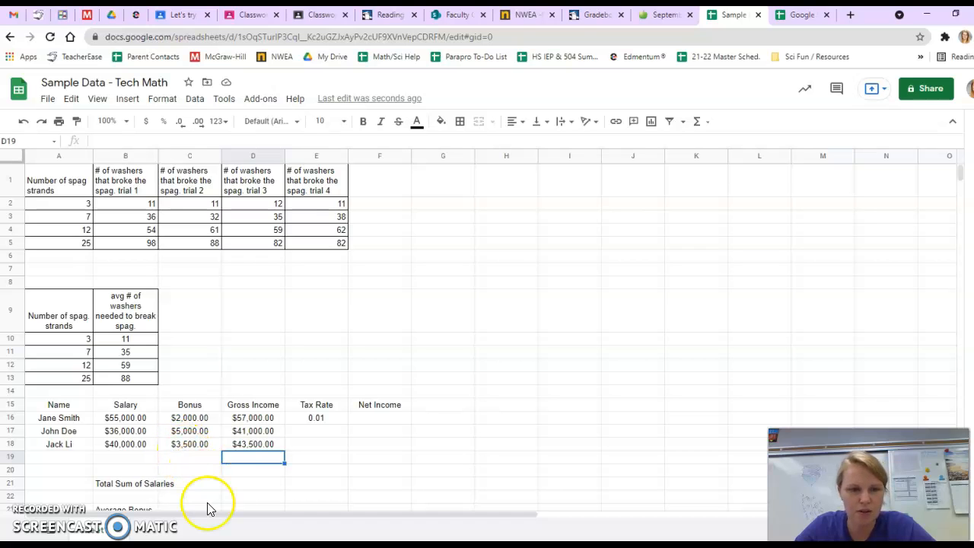
pyautogui.click(320, 420)
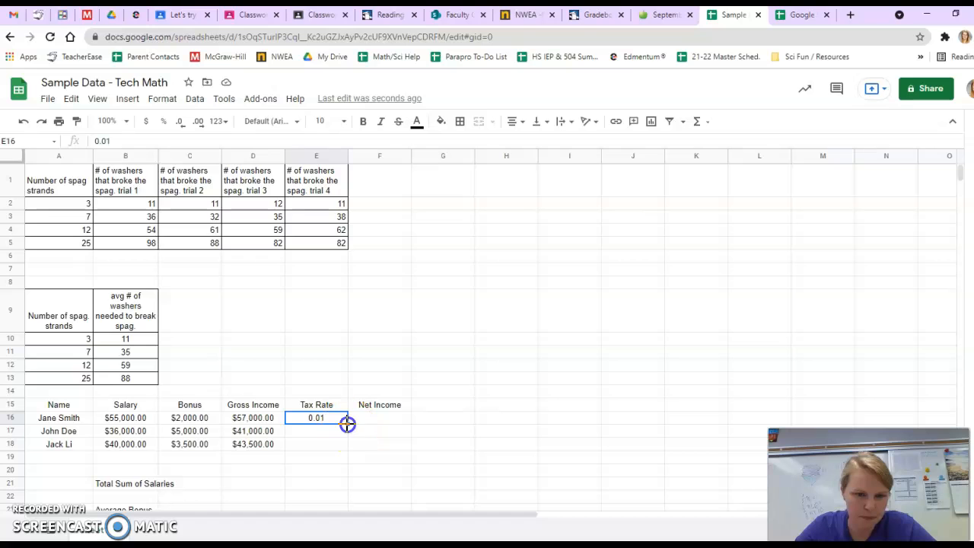
pyautogui.moveTo(337, 445); pyautogui.dragTo(340, 451)
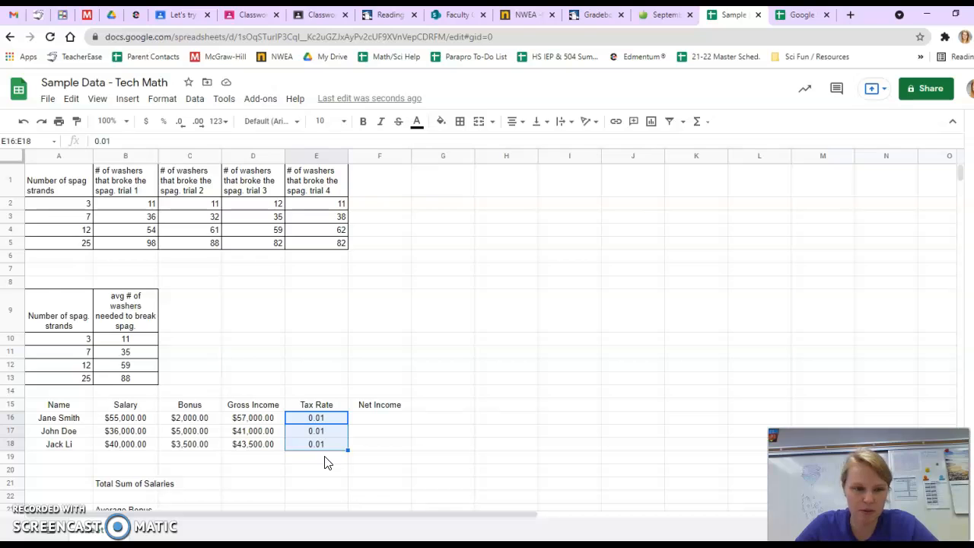
# Enter =D16*(1-E16) in F16 to calculate the first person's net income after tax.
pyautogui.click(386, 417)
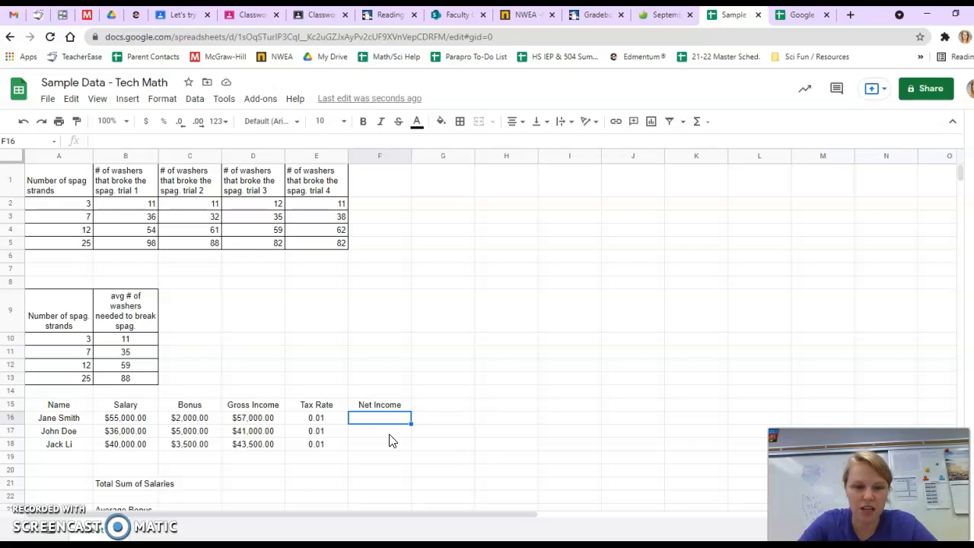
pyautogui.write('=')
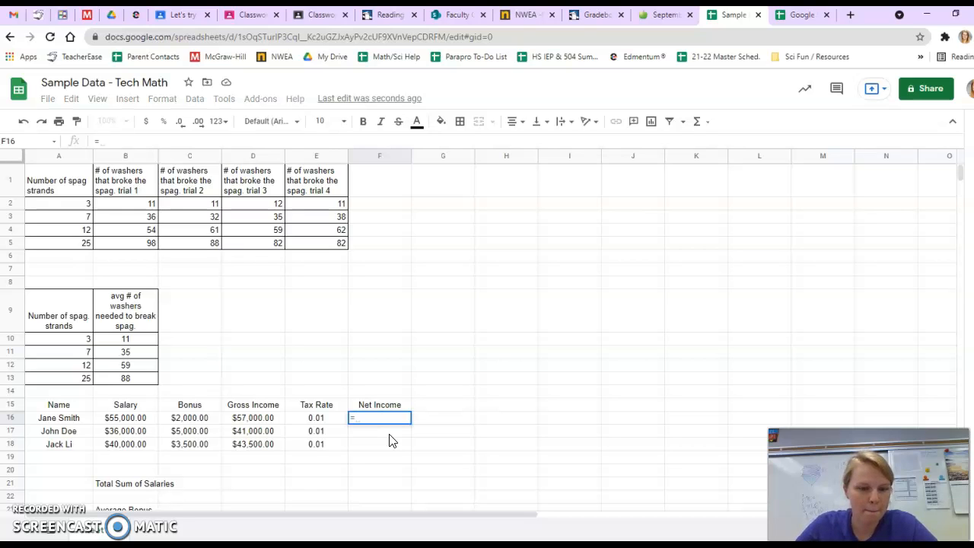
pyautogui.click(270, 420)
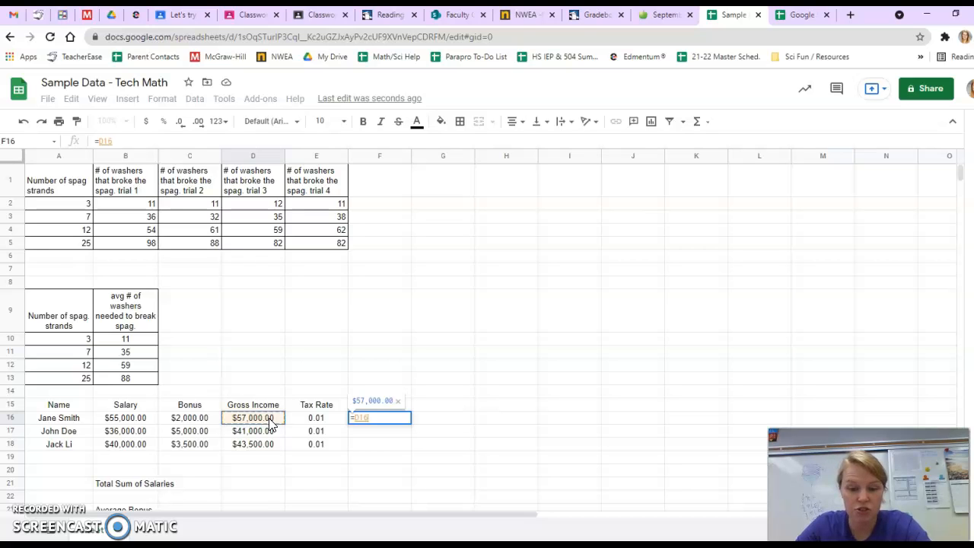
pyautogui.write('*')
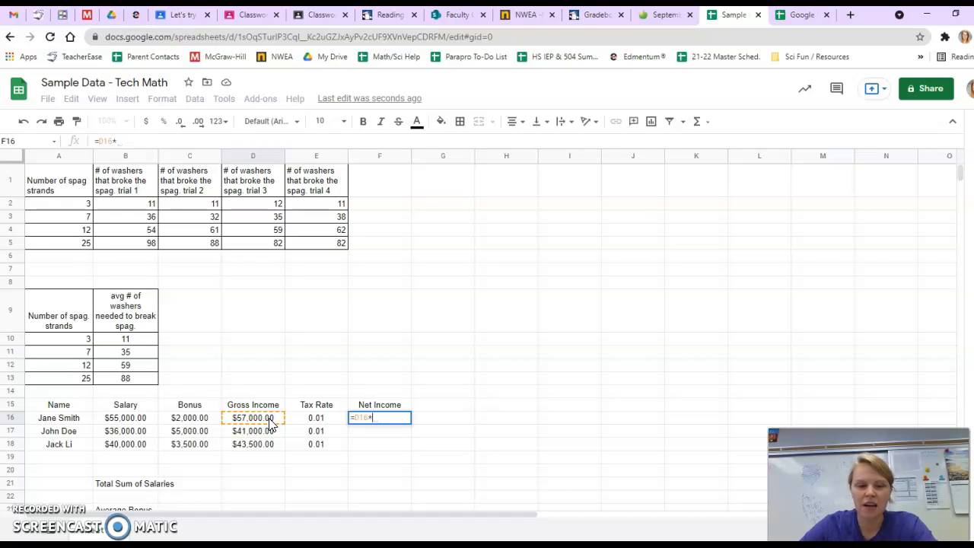
pyautogui.click(320, 424)
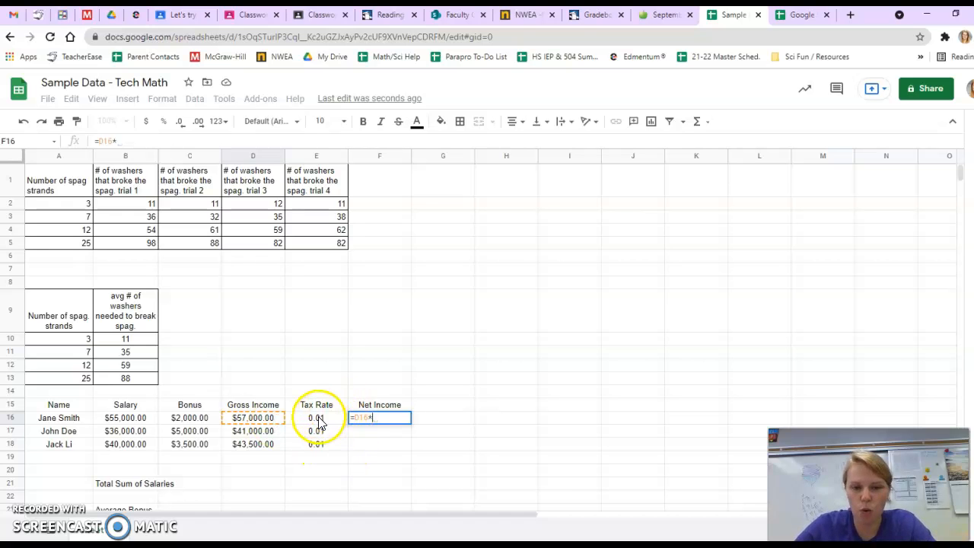
pyautogui.click(380, 419)
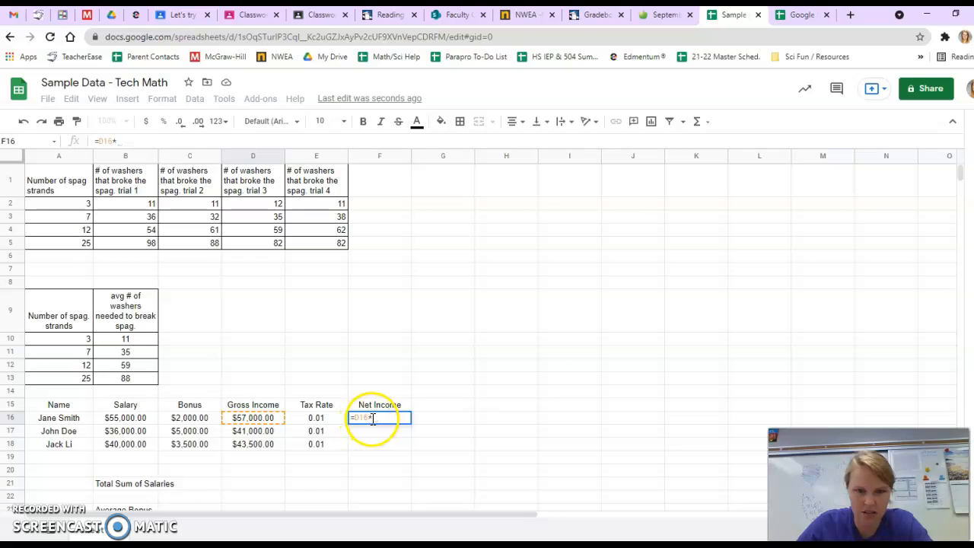
pyautogui.write('1-')
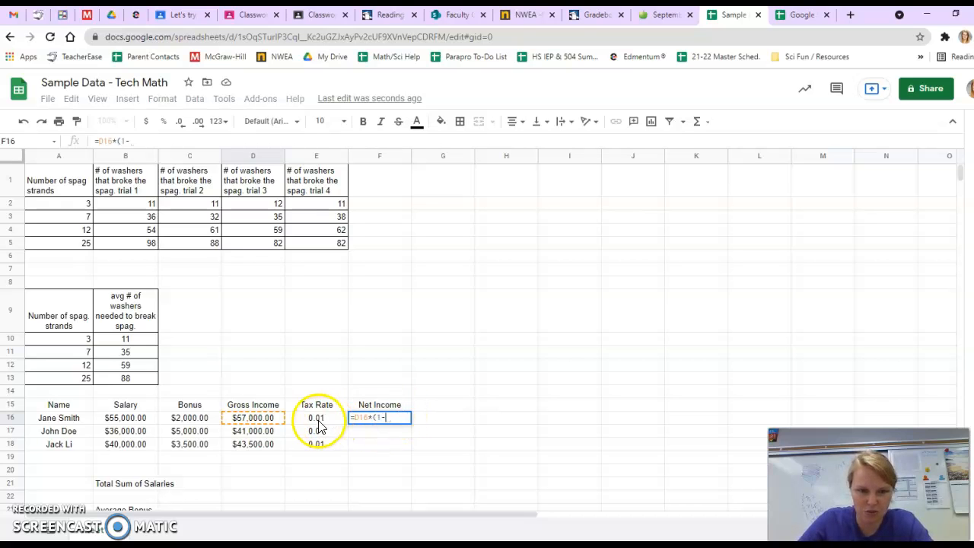
pyautogui.click(319, 421)
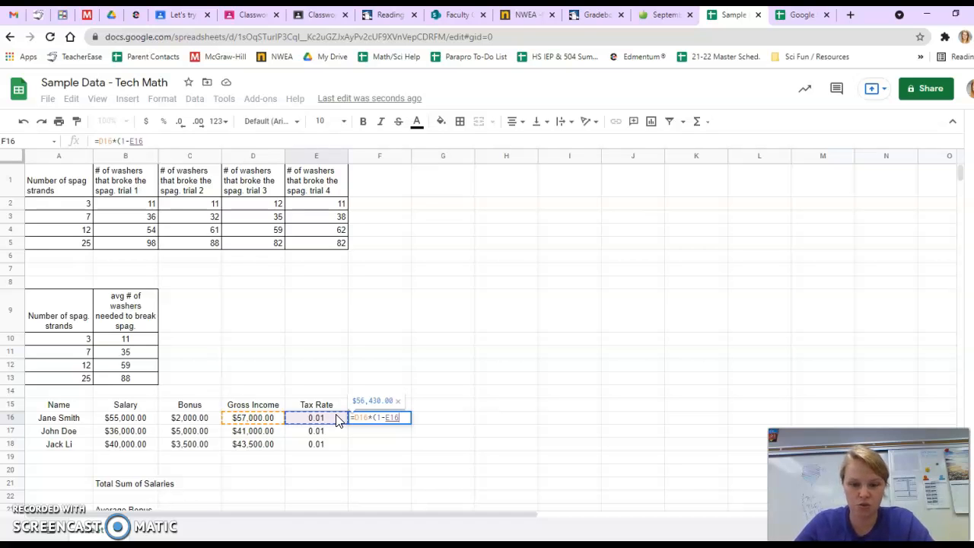
pyautogui.write(')')
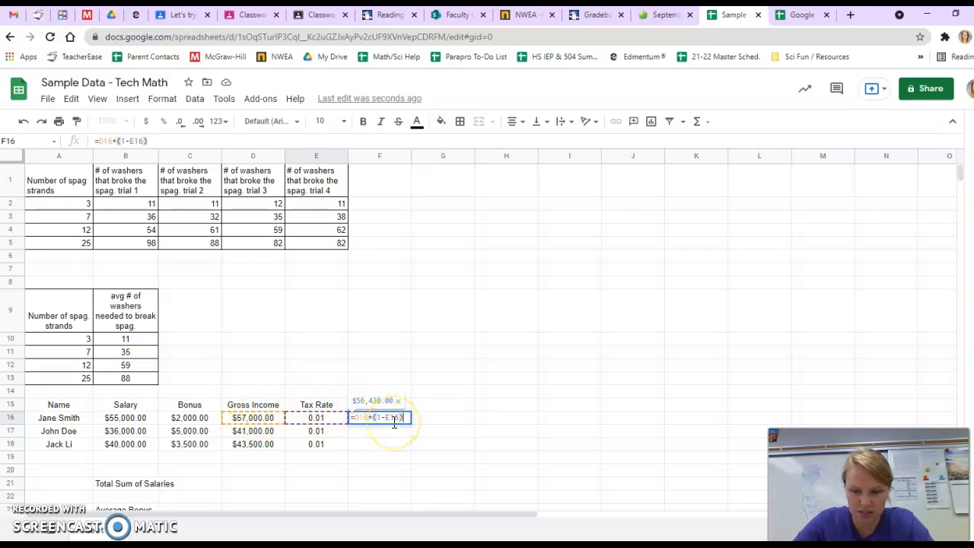
pyautogui.press('Return')
pyautogui.click(405, 476)
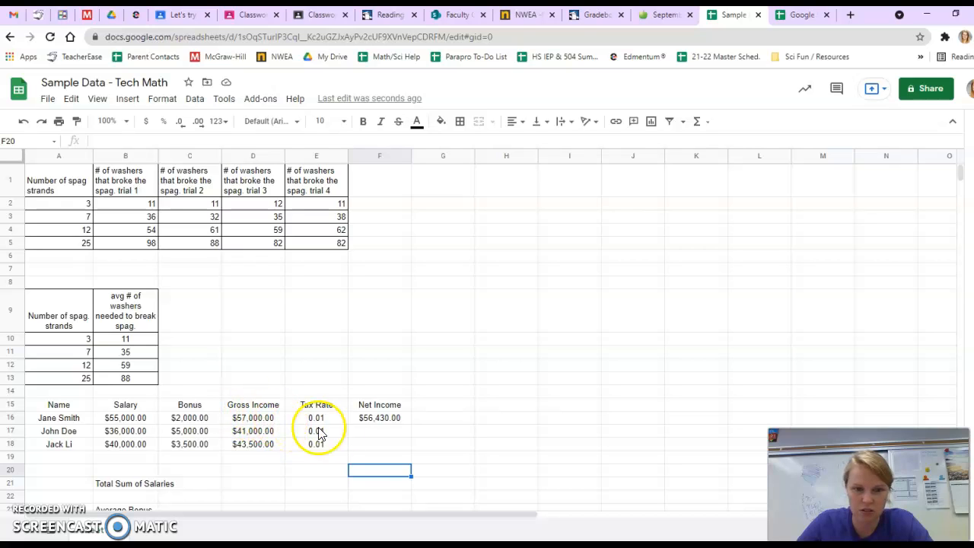
# Enter =D17*(1-E17) in F17 to calculate the second person's net income.
pyautogui.click(385, 432)
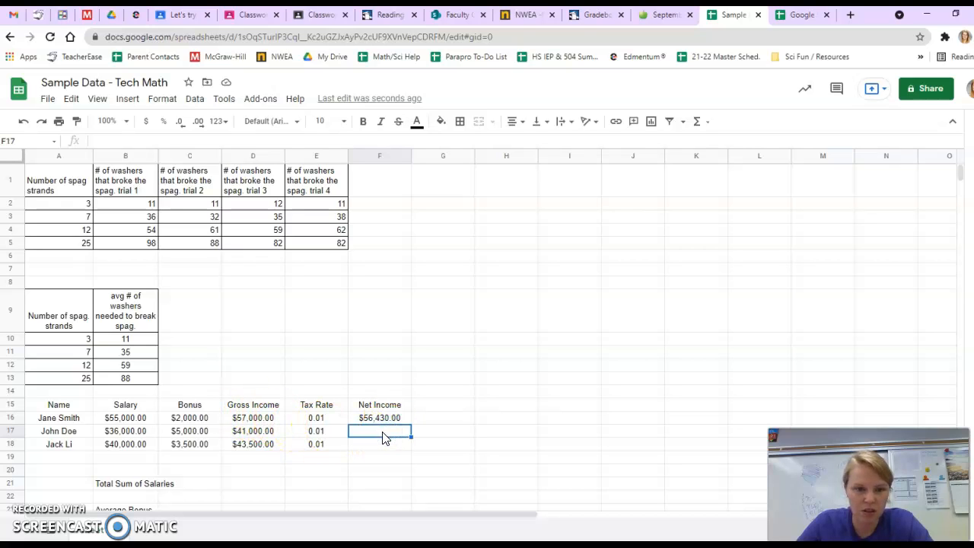
pyautogui.write('=D')
pyautogui.click(253, 435)
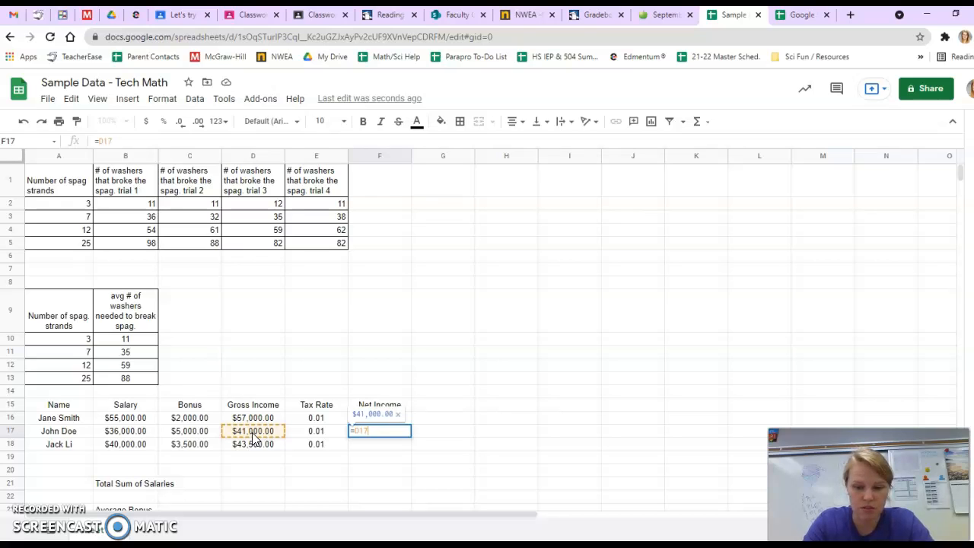
pyautogui.write('*')
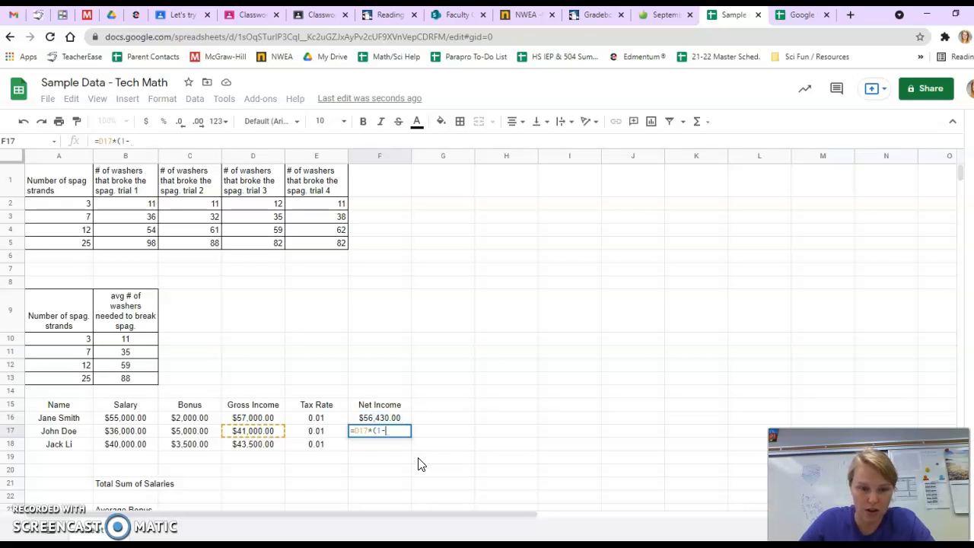
pyautogui.click(318, 433)
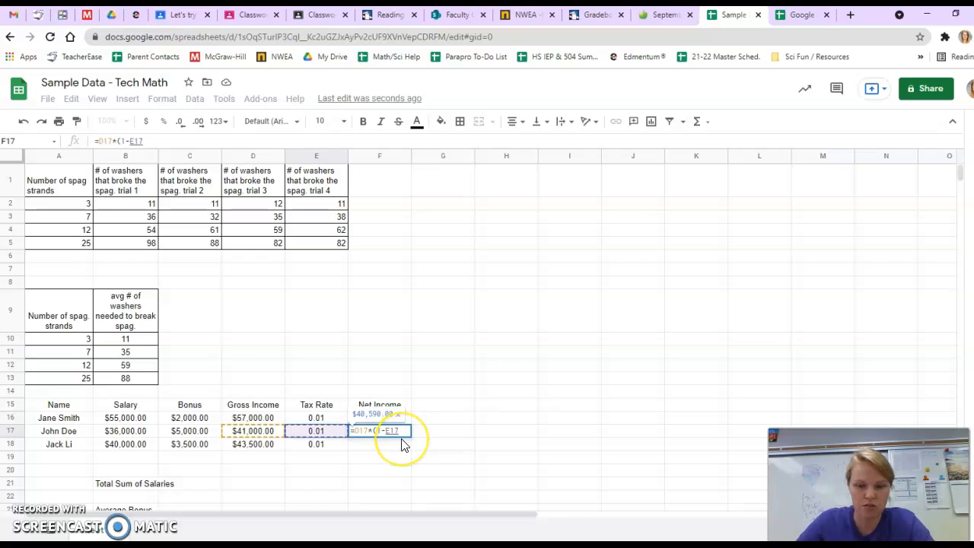
pyautogui.write(')')
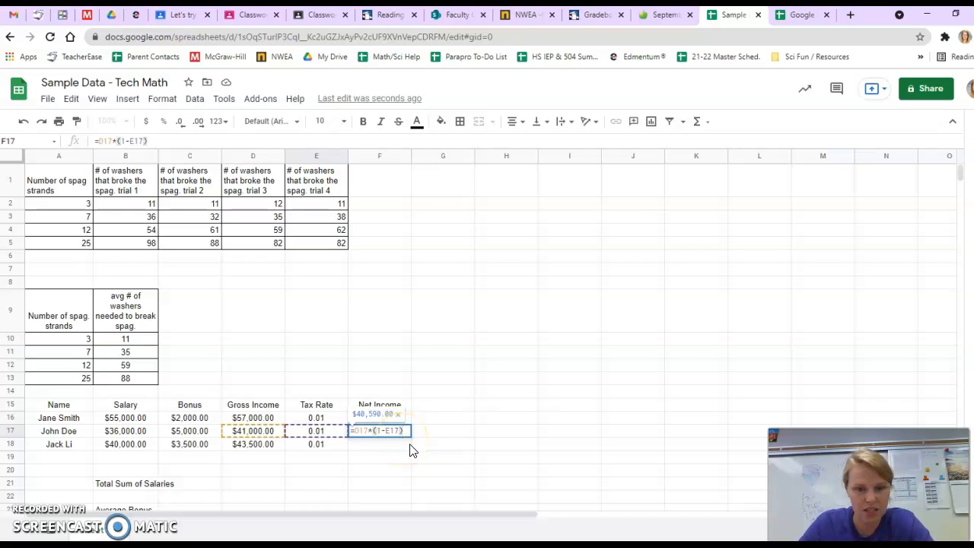
pyautogui.click(421, 454)
pyautogui.press('Return')
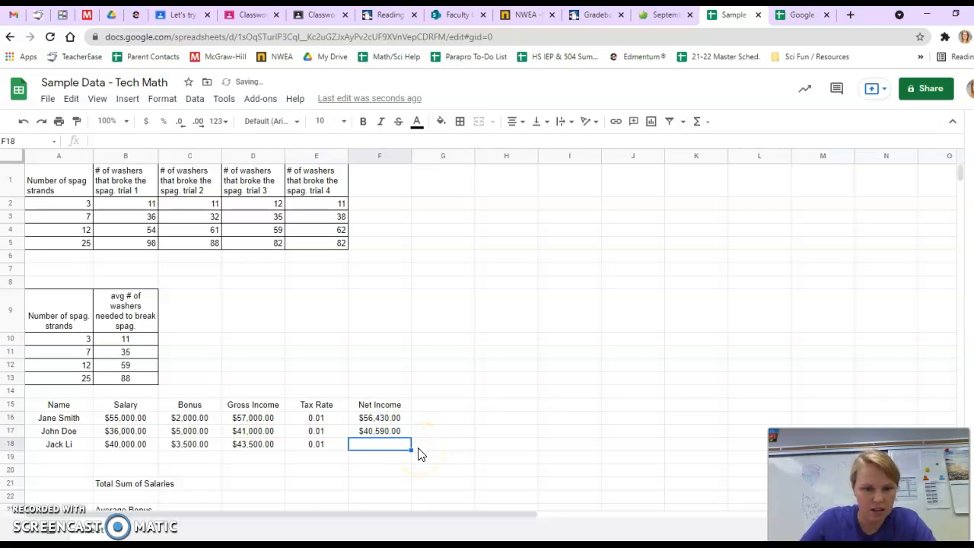
# Fill the net income formula from F17 into F18 and check the copied formula.
pyautogui.click(398, 431)
pyautogui.moveTo(411, 437); pyautogui.dragTo(405, 449)
pyautogui.click(394, 469)
pyautogui.click(366, 450)
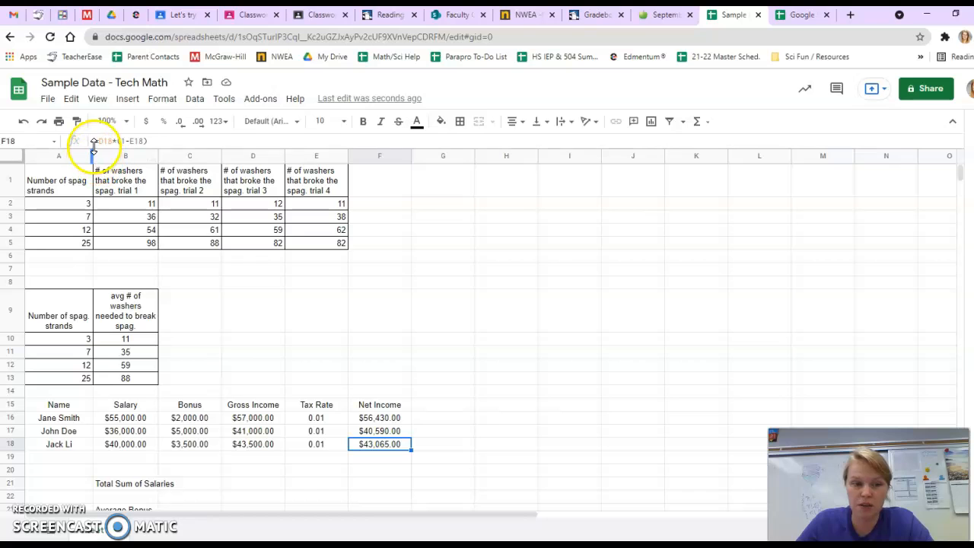
pyautogui.click(502, 444)
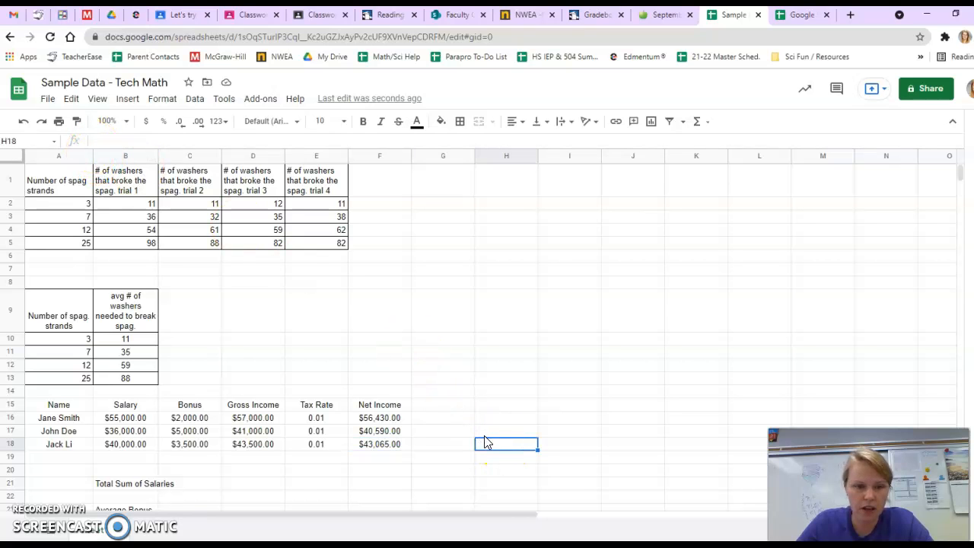
# Apply all borders to the salary table in A15:F18.
pyautogui.scroll(-1, 483, 440)
pyautogui.moveTo(59, 373); pyautogui.dragTo(393, 413)
pyautogui.click(459, 122)
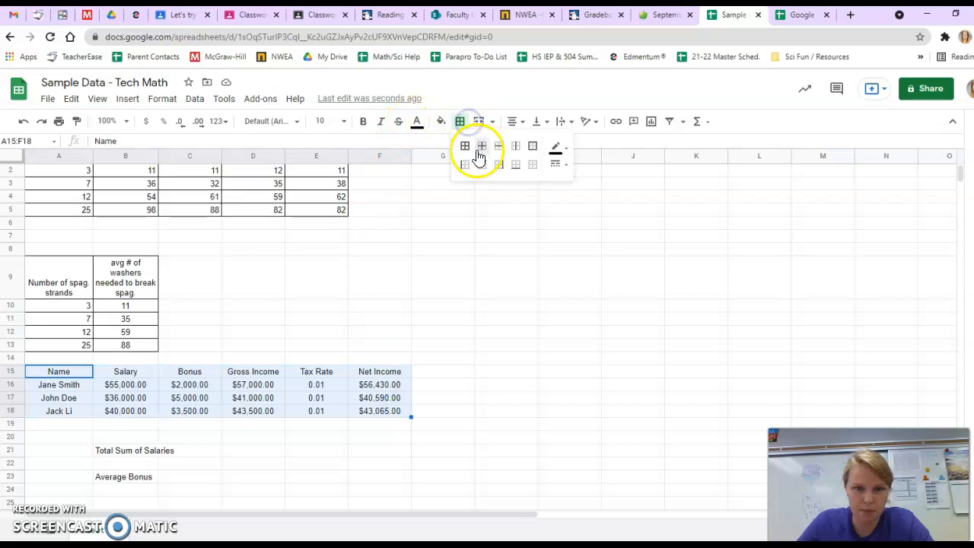
pyautogui.click(466, 150)
pyautogui.click(489, 332)
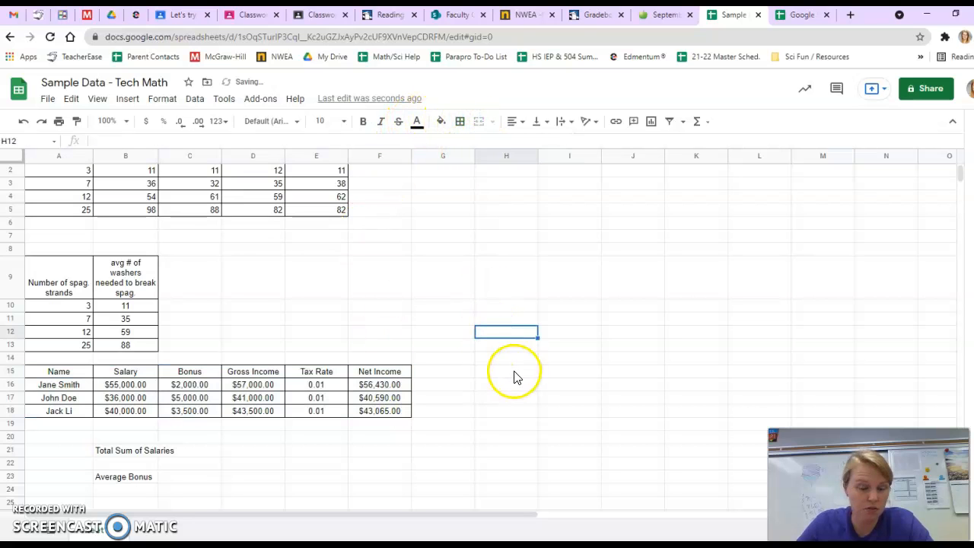
# Wrap the text of the Total Sum of Salaries label in B21.
pyautogui.click(130, 453)
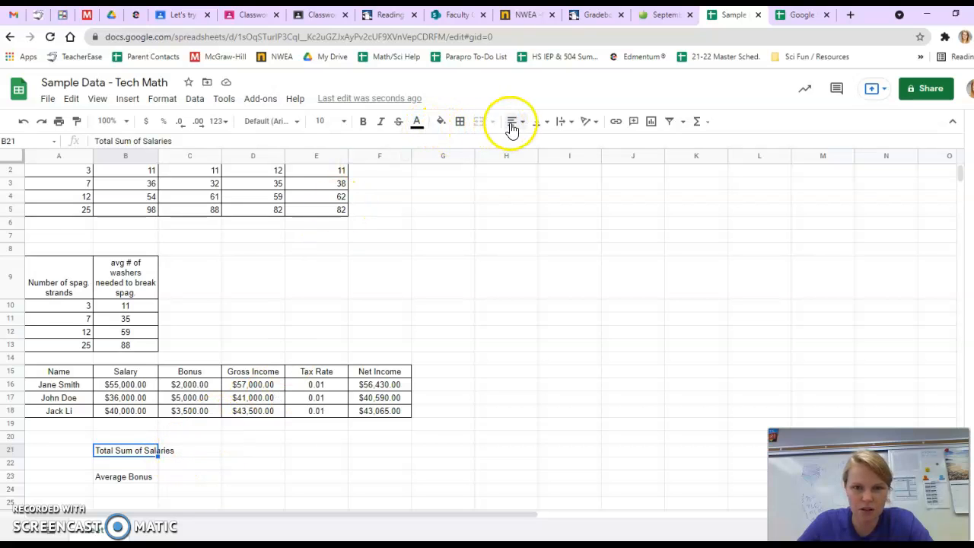
pyautogui.click(564, 122)
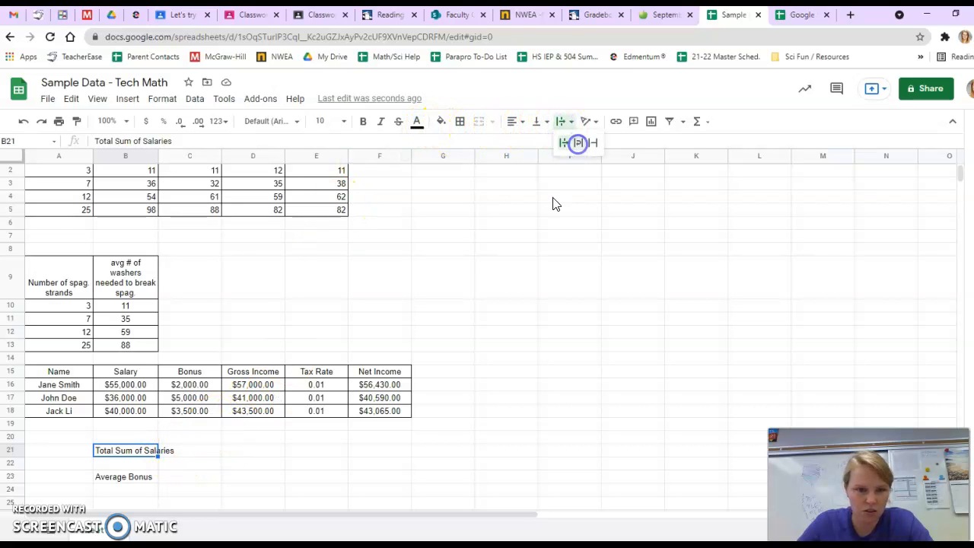
pyautogui.scroll(-1, 262, 418)
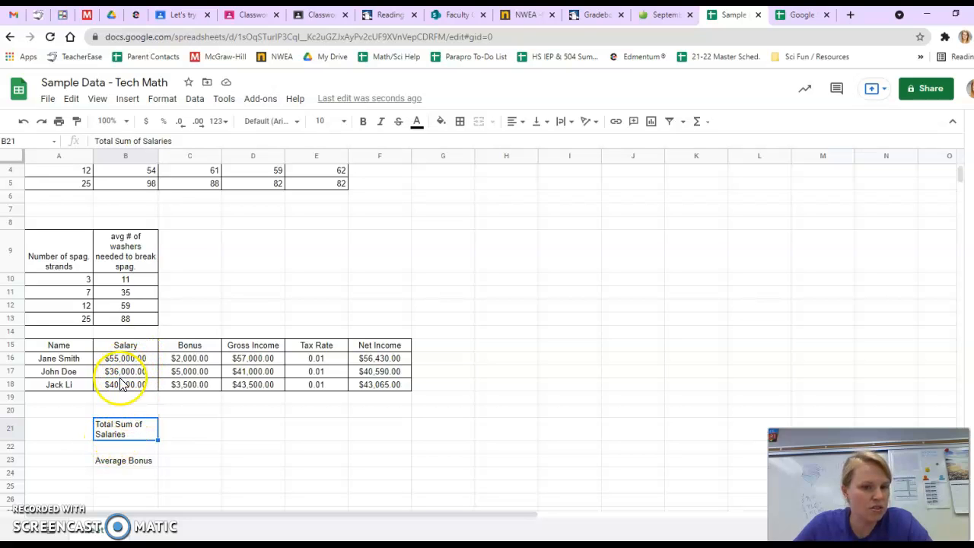
# Enter =SUM(B16:B18) in C21 to total the three salaries.
pyautogui.click(182, 432)
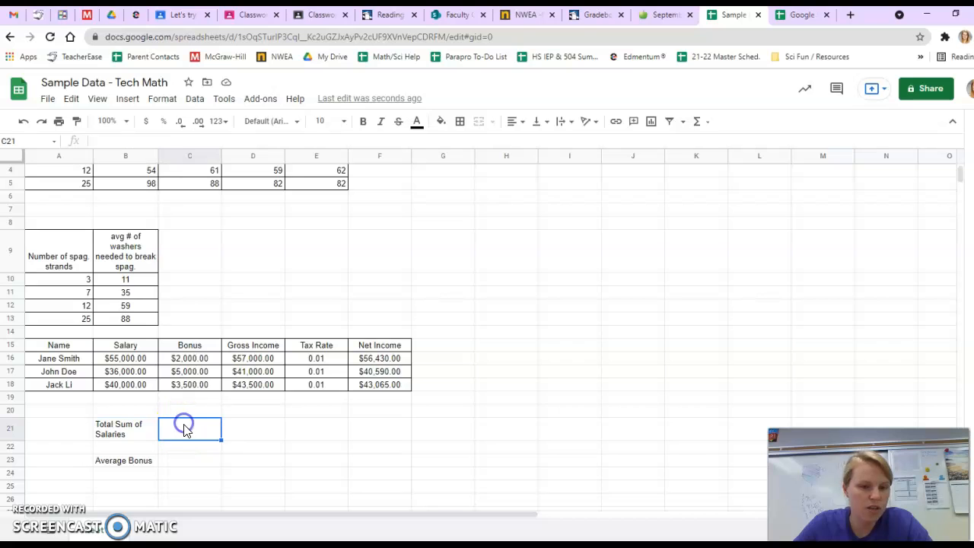
pyautogui.write('=')
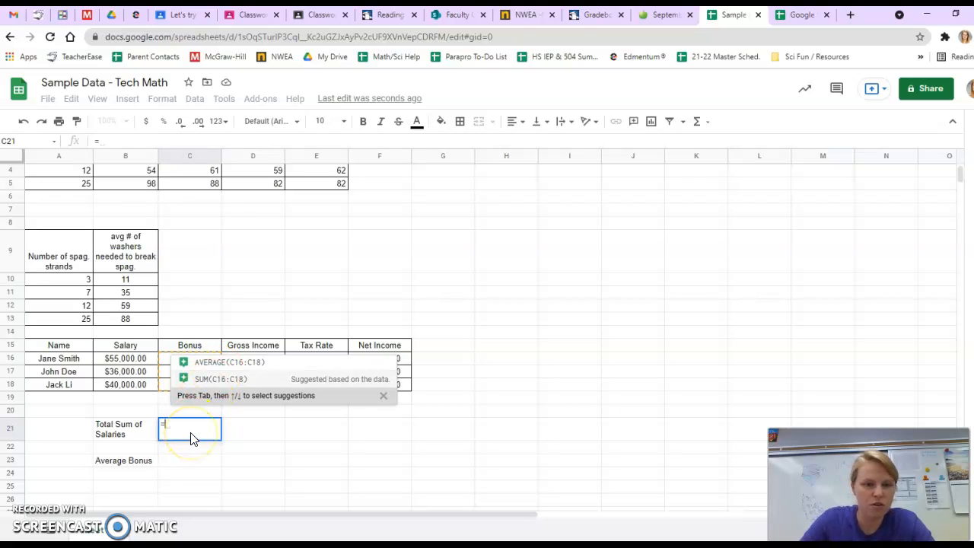
pyautogui.write('Sum')
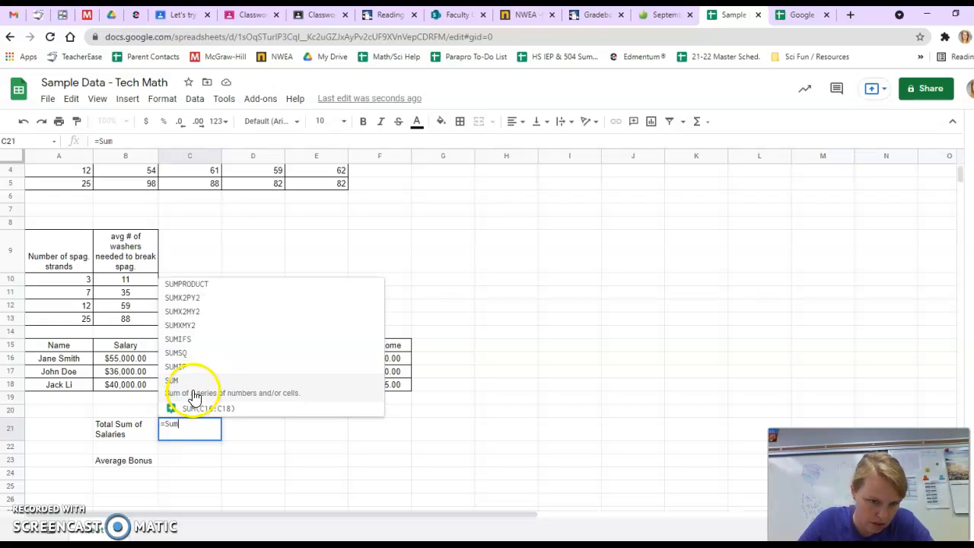
pyautogui.click(191, 392)
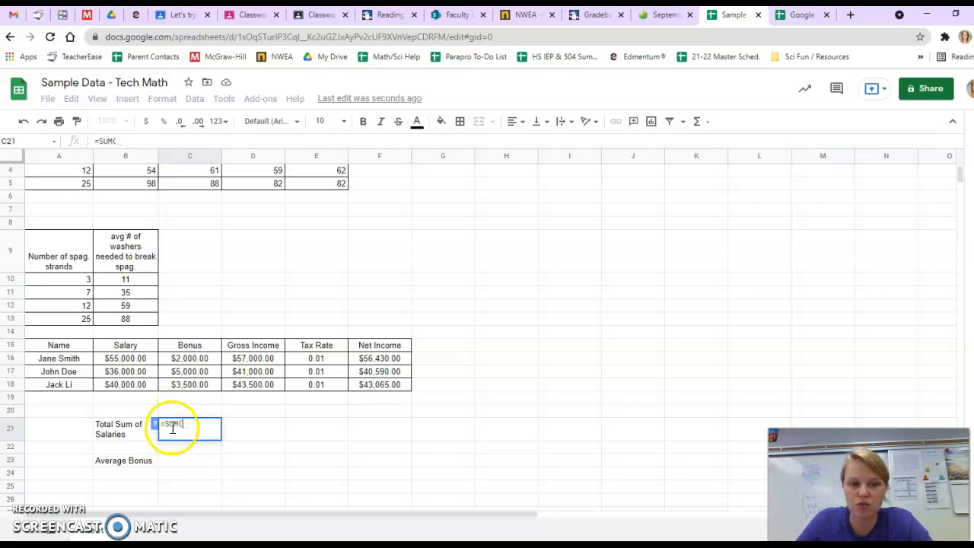
pyautogui.click(131, 360)
pyautogui.moveTo(131, 361); pyautogui.dragTo(125, 385)
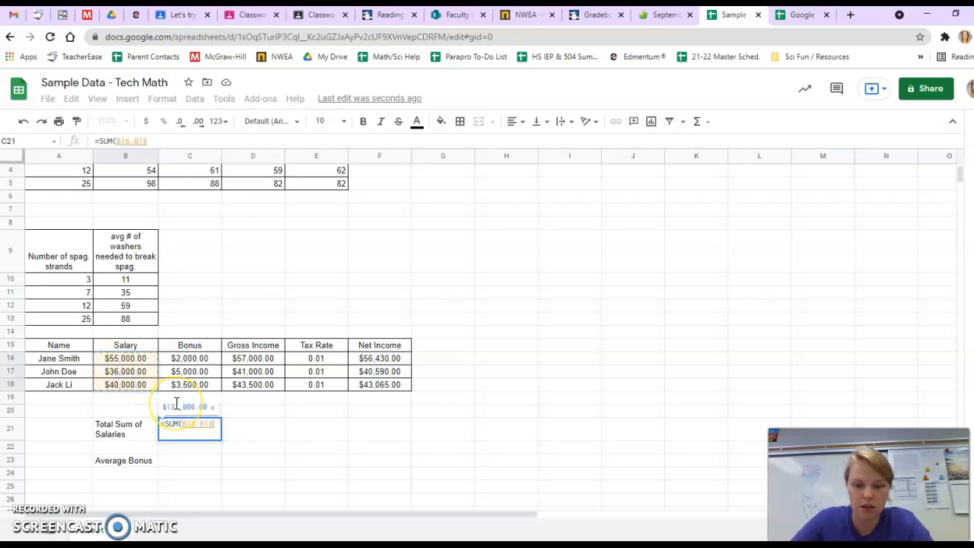
pyautogui.write(')')
pyautogui.click(172, 425)
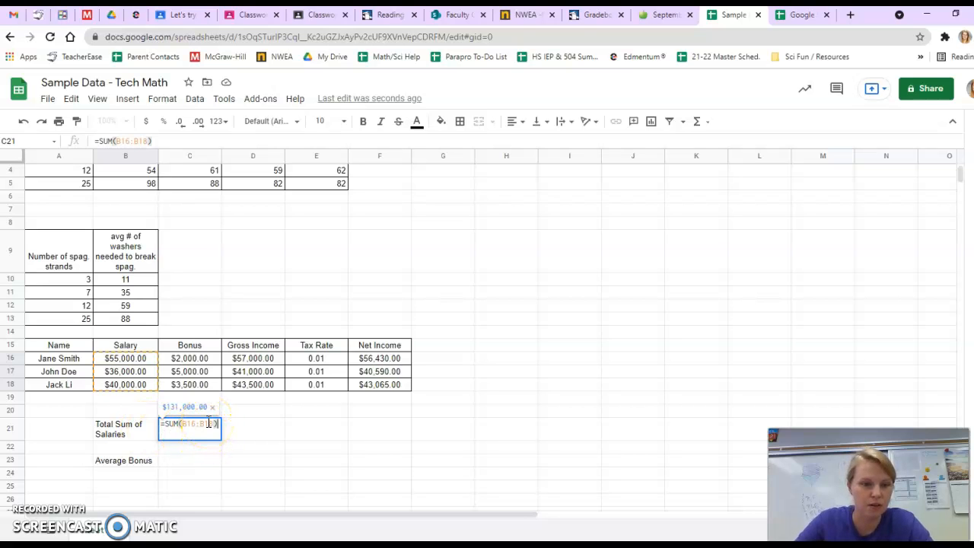
pyautogui.press('Return')
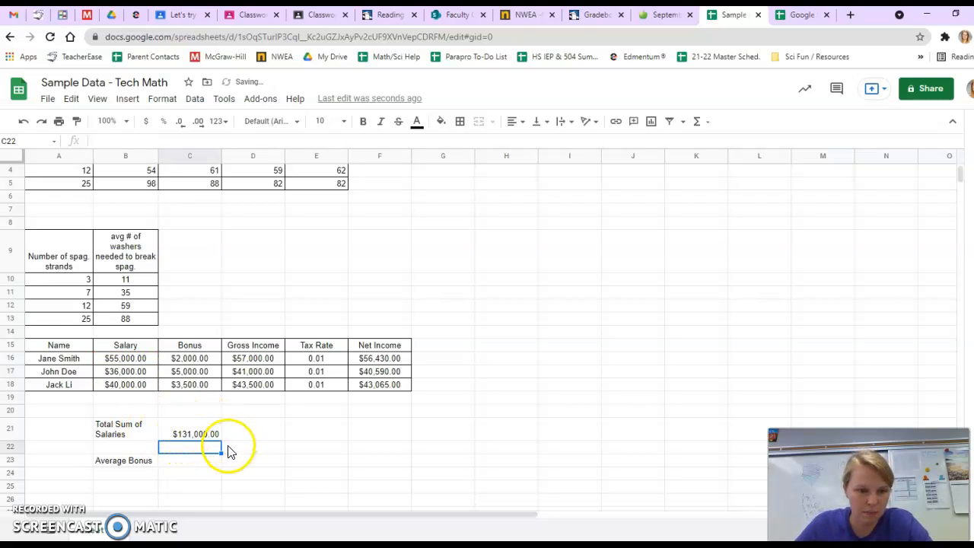
# Enter =average(C16:C18) in C23 to calculate the average bonus.
pyautogui.click(195, 463)
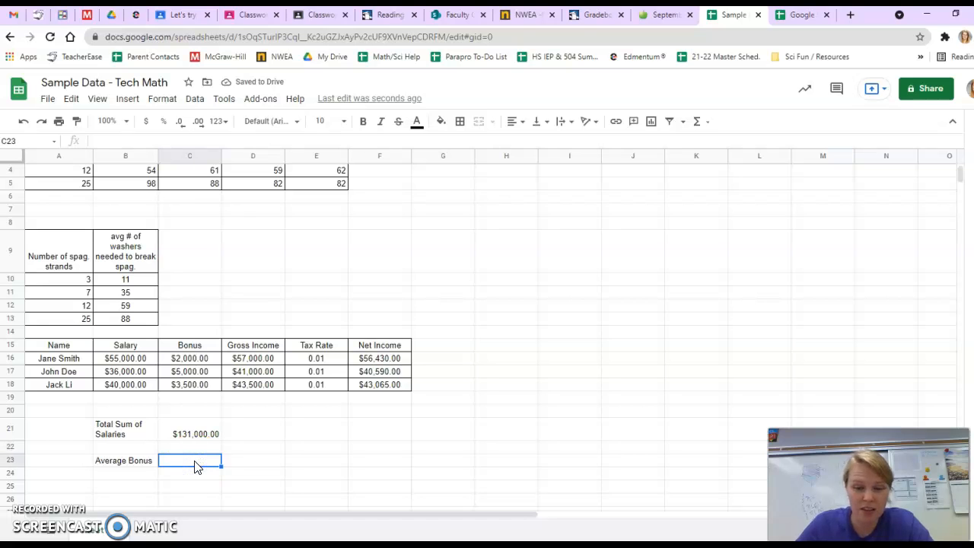
pyautogui.write('=')
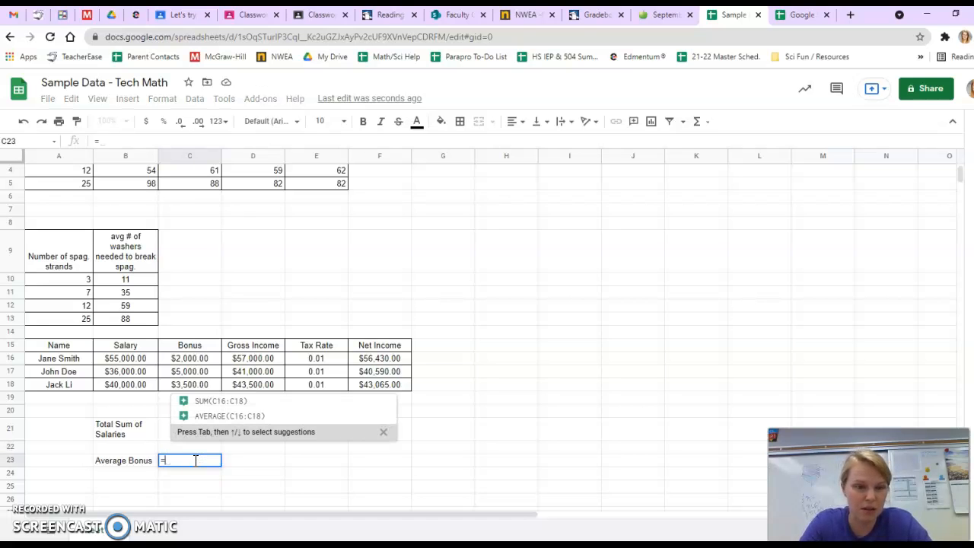
pyautogui.write('average')
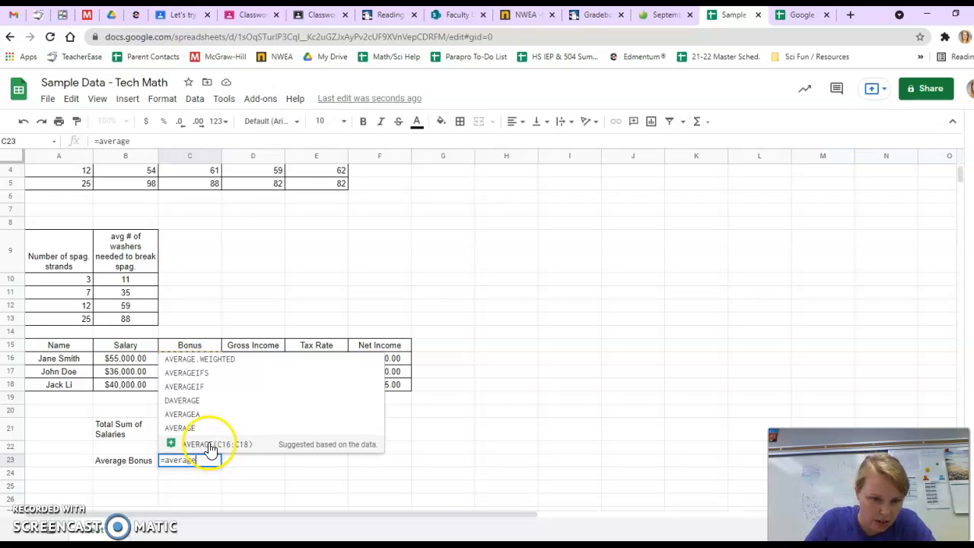
pyautogui.write('(')
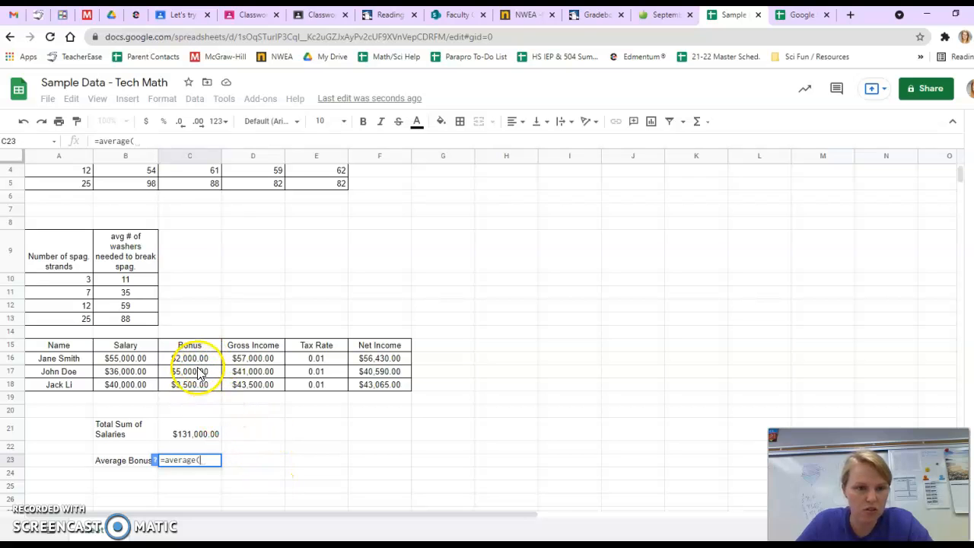
pyautogui.write('C')
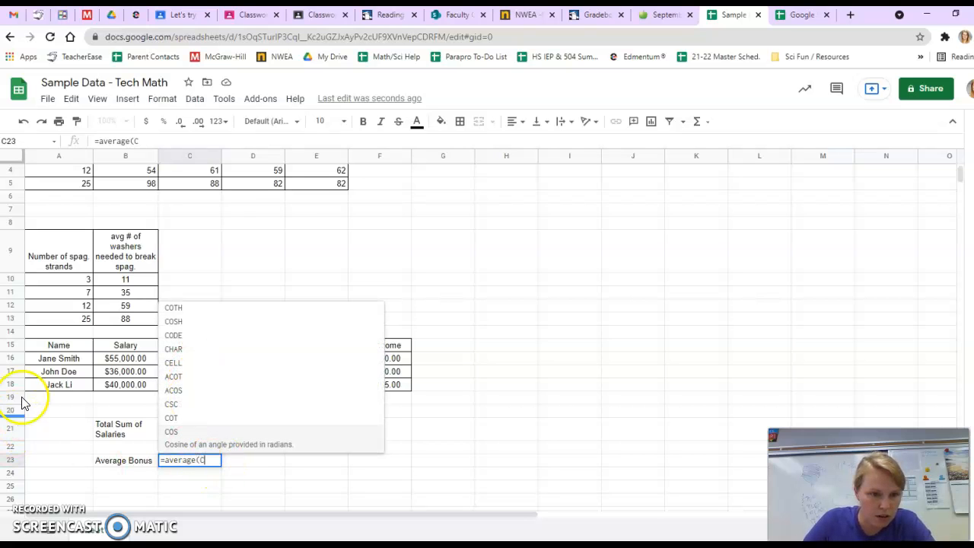
pyautogui.write('16')
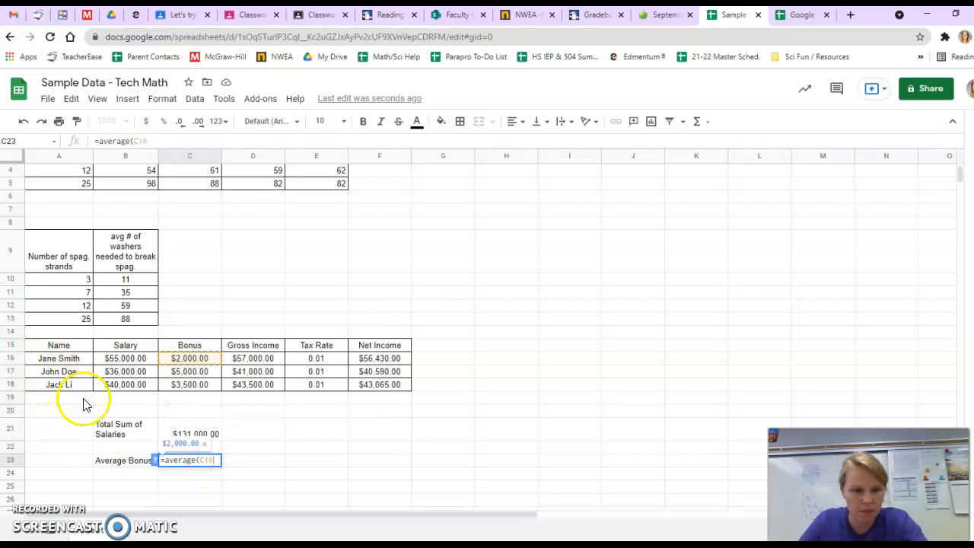
pyautogui.write(':')
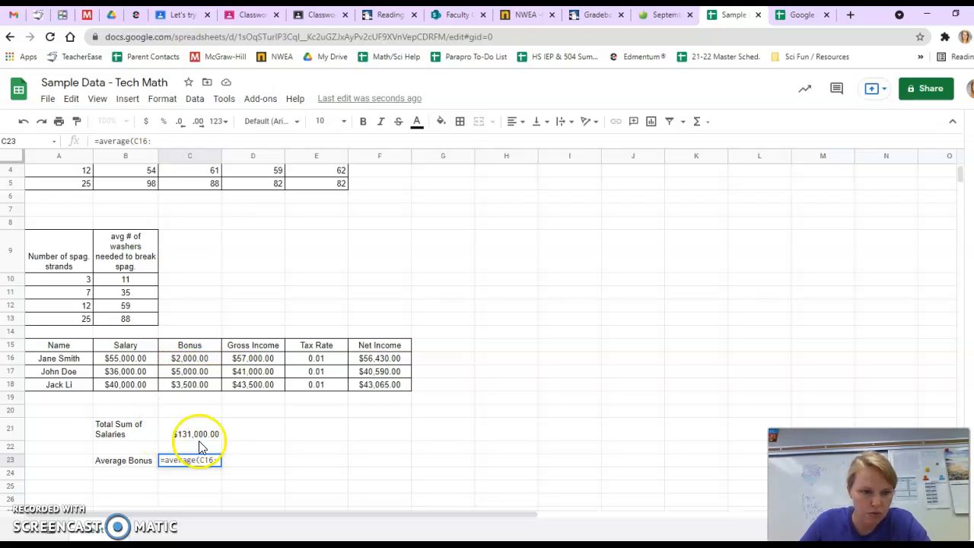
pyautogui.write('C18')
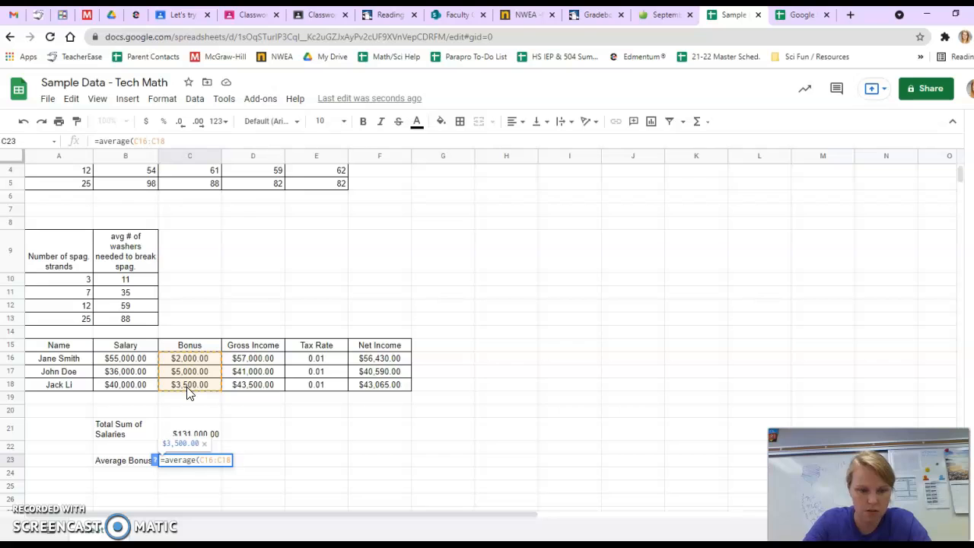
pyautogui.write(')')
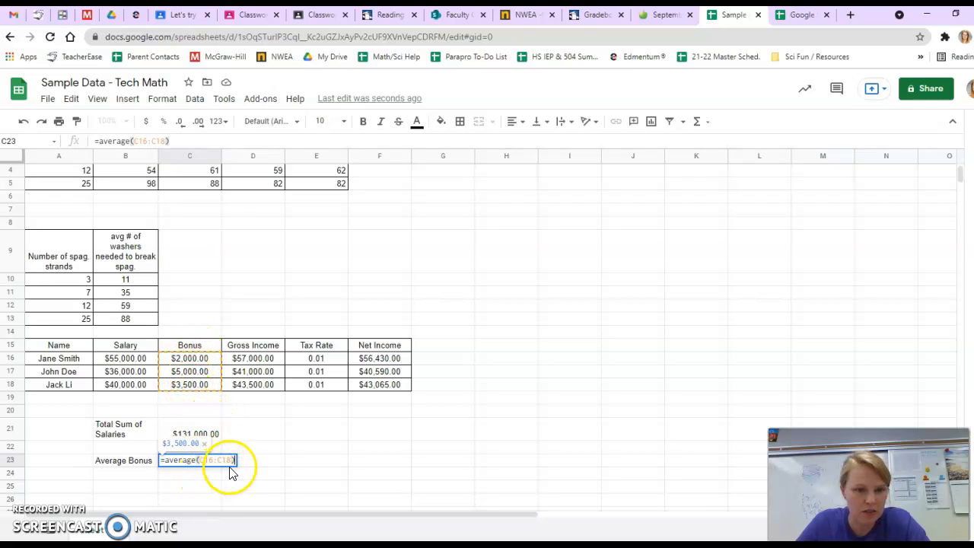
pyautogui.press('Return')
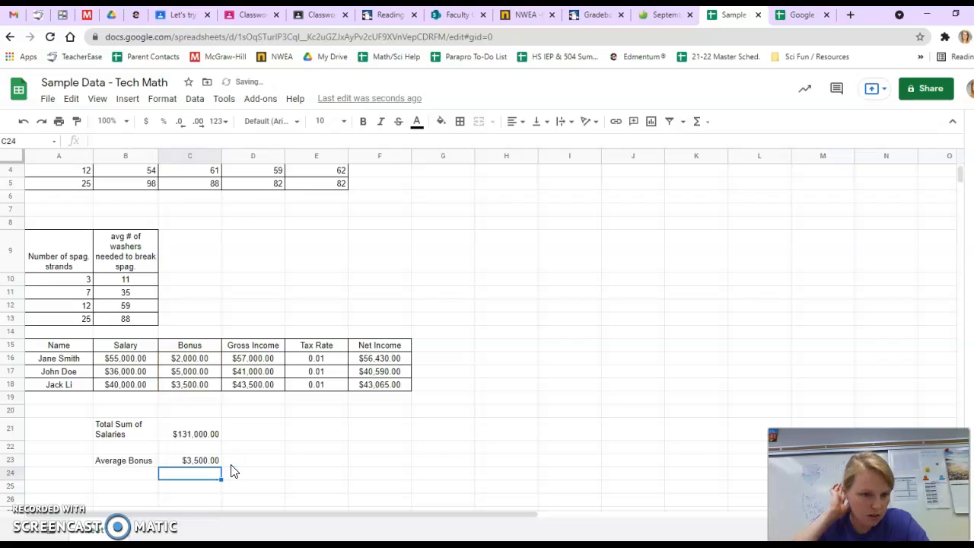